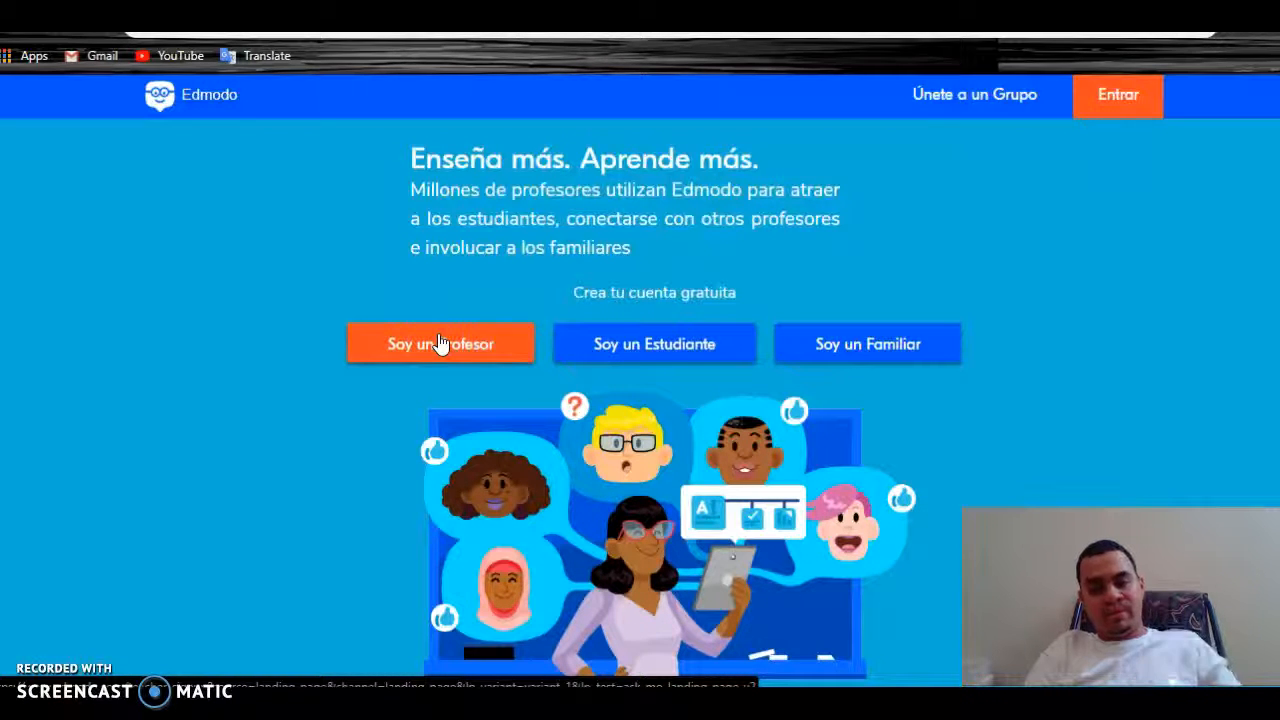
# Choose 'Soy un Profesor' to bring up the teacher registration options
pyautogui.click(430, 340)
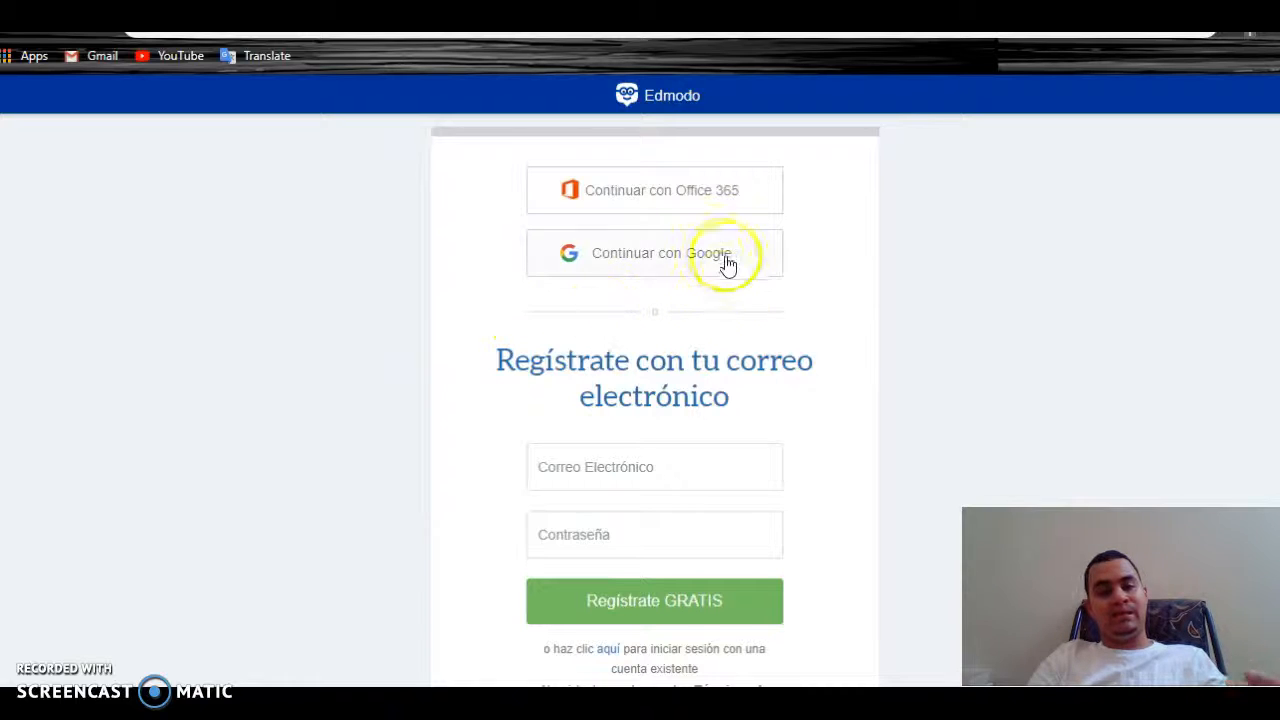
# Sign in to the teacher account with Google to reach the home feed
pyautogui.click(633, 274)
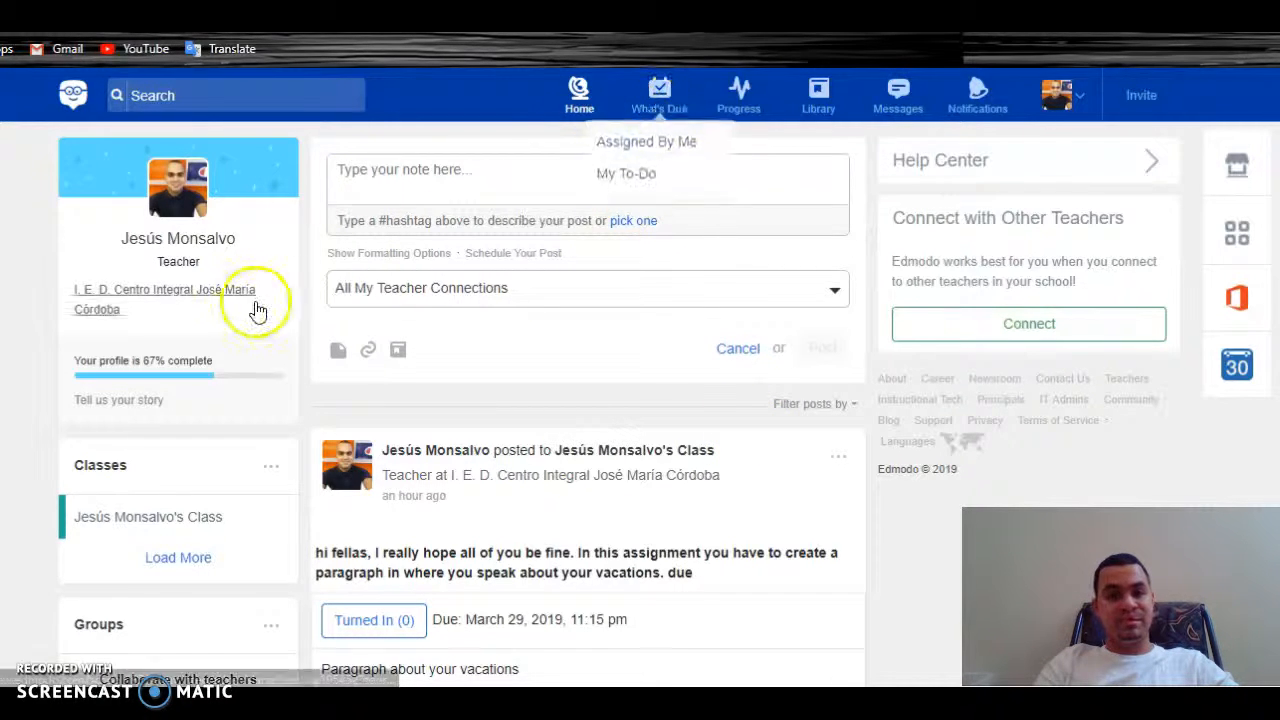
# Go from What's Due through the vacation assignment's grading overview to the class page
pyautogui.moveTo(640, 88)
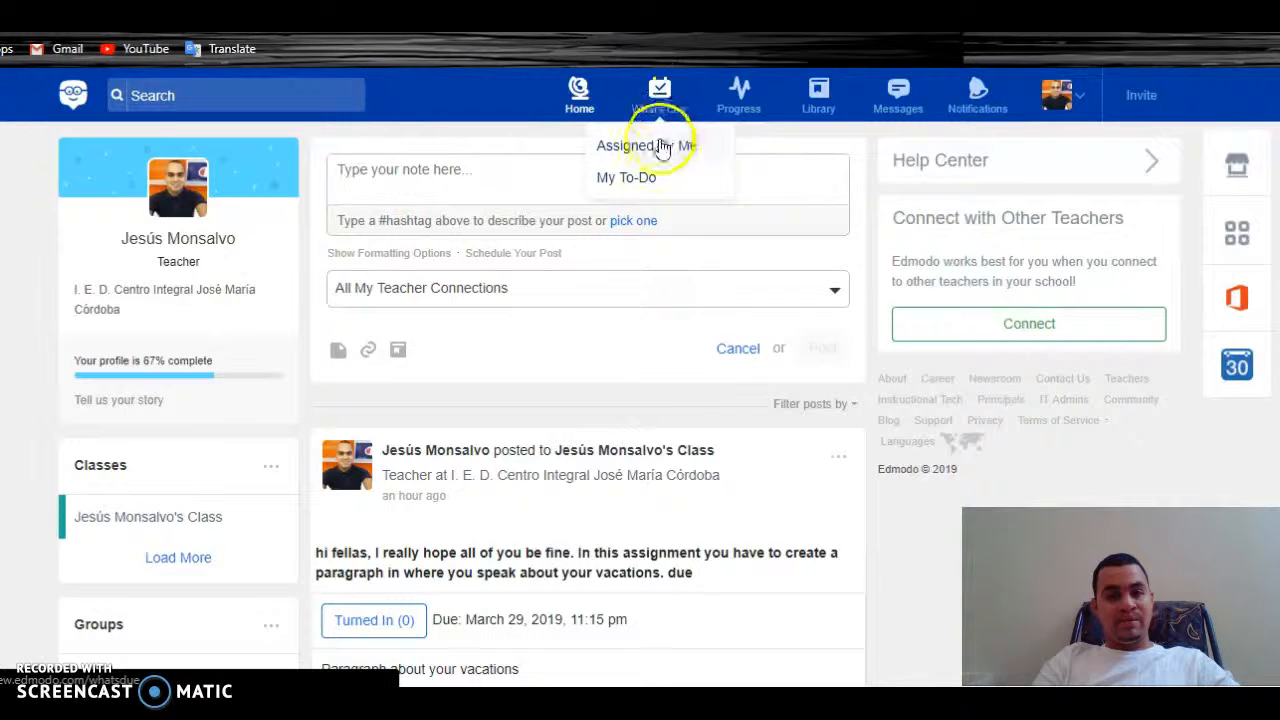
pyautogui.click(660, 108)
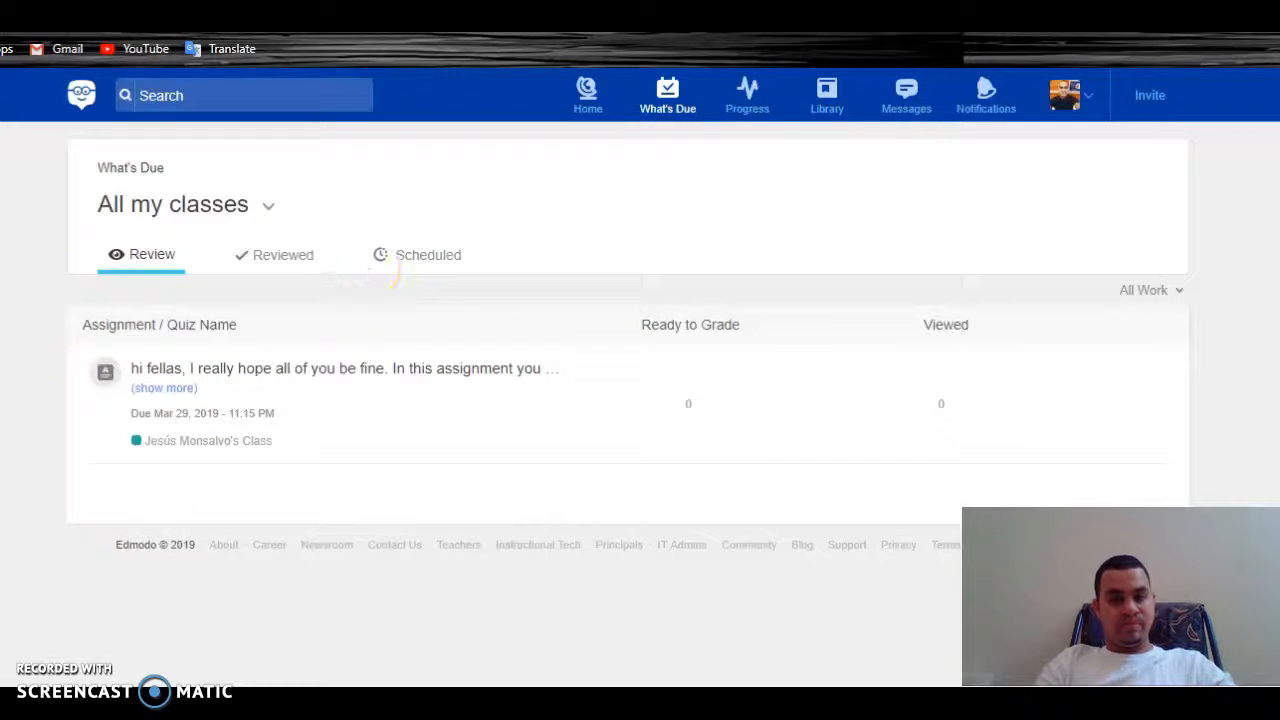
pyautogui.click(256, 369)
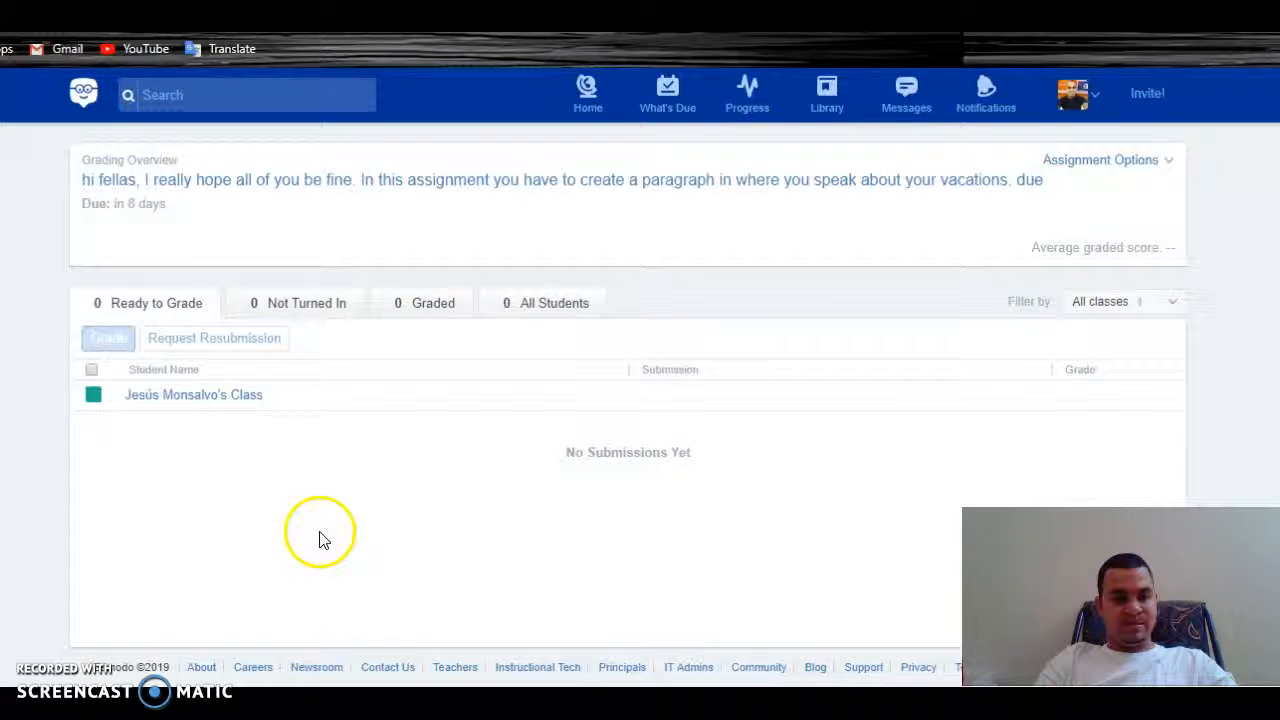
pyautogui.click(194, 396)
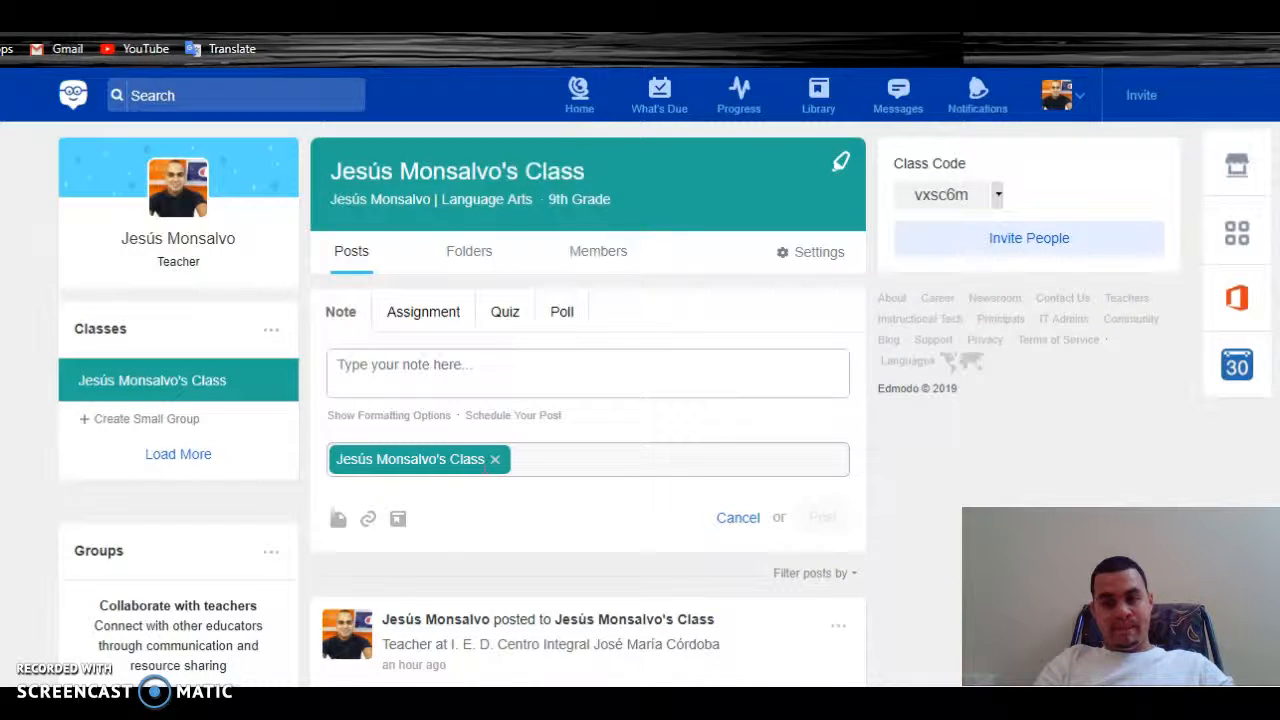
# Scroll through the class feed, then switch the post composer to a new Assignment
pyautogui.scroll(-4, 588, 400)
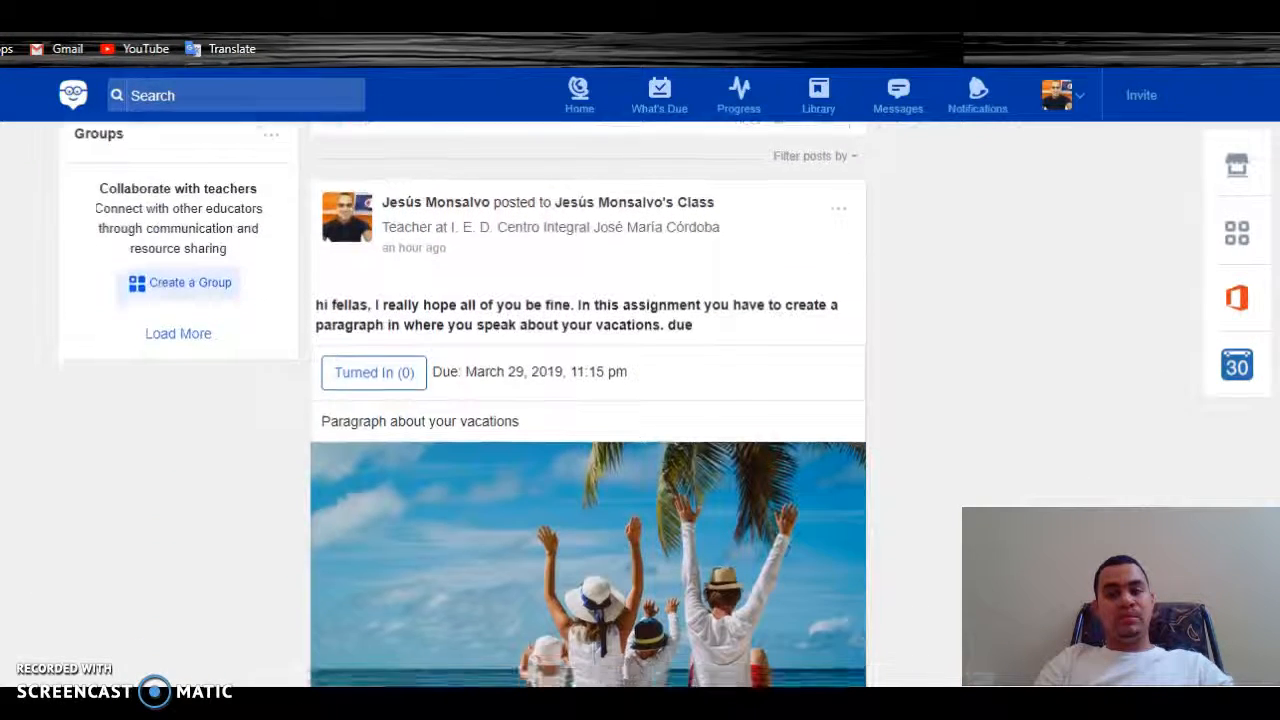
pyautogui.scroll(-2, 588, 400)
pyautogui.scroll(2, 588, 400)
pyautogui.scroll(-2, 588, 400)
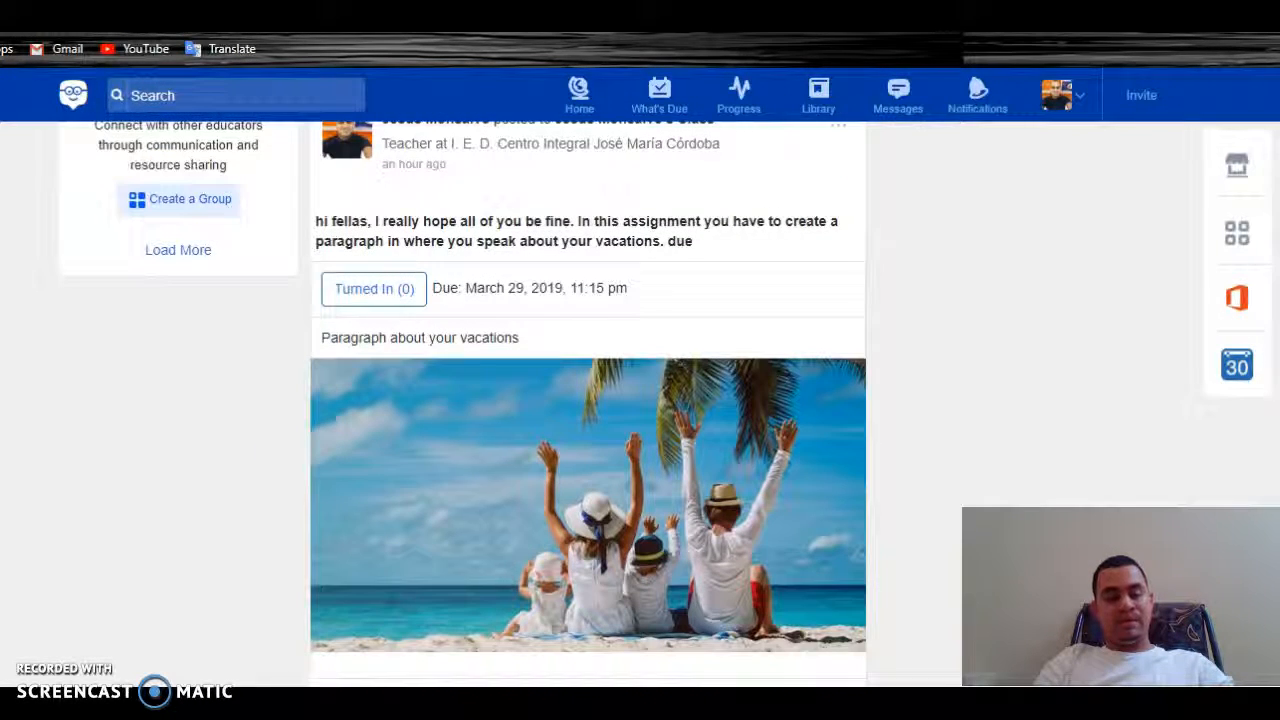
pyautogui.scroll(-1, 588, 400)
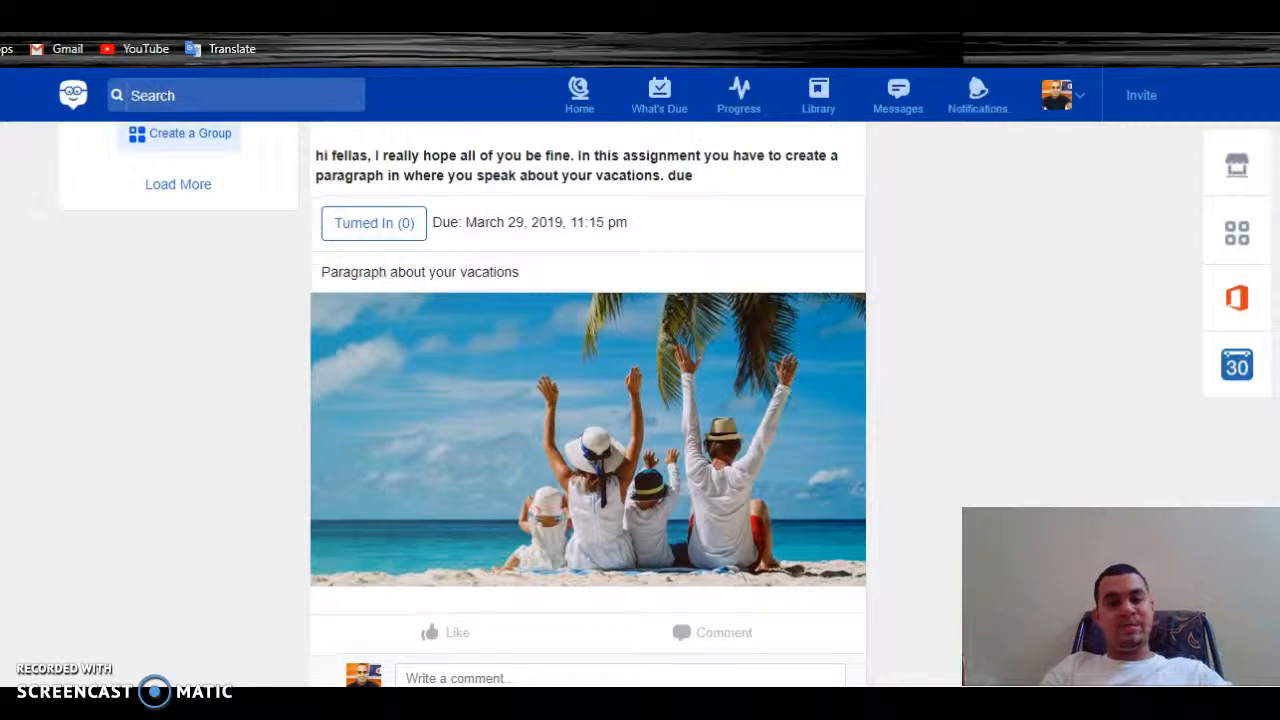
pyautogui.scroll(1, 588, 400)
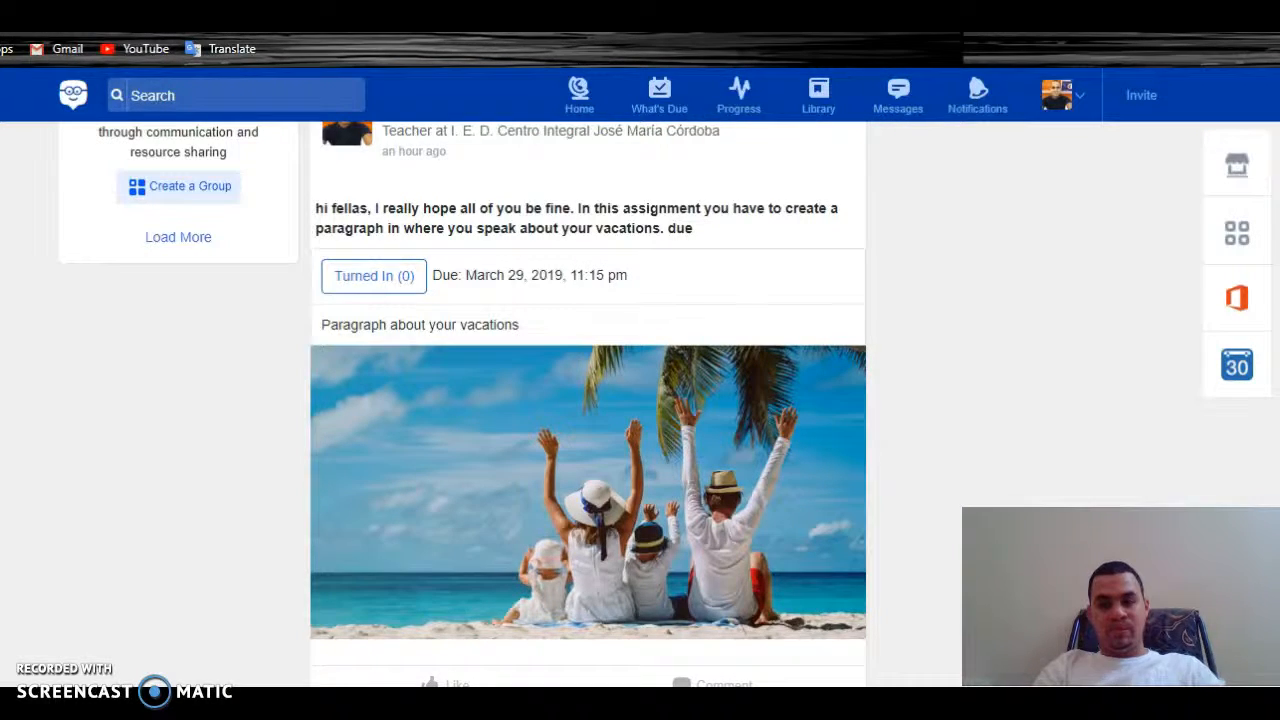
pyautogui.scroll(5, 588, 400)
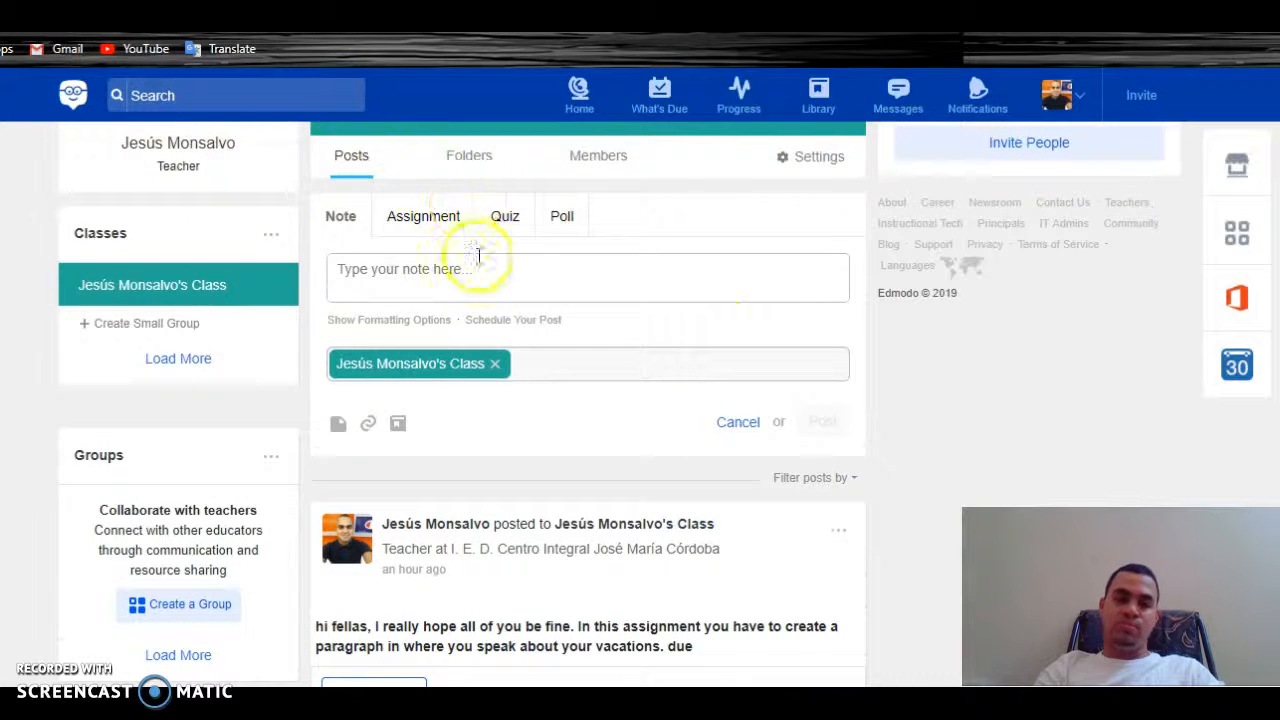
pyautogui.click(423, 218)
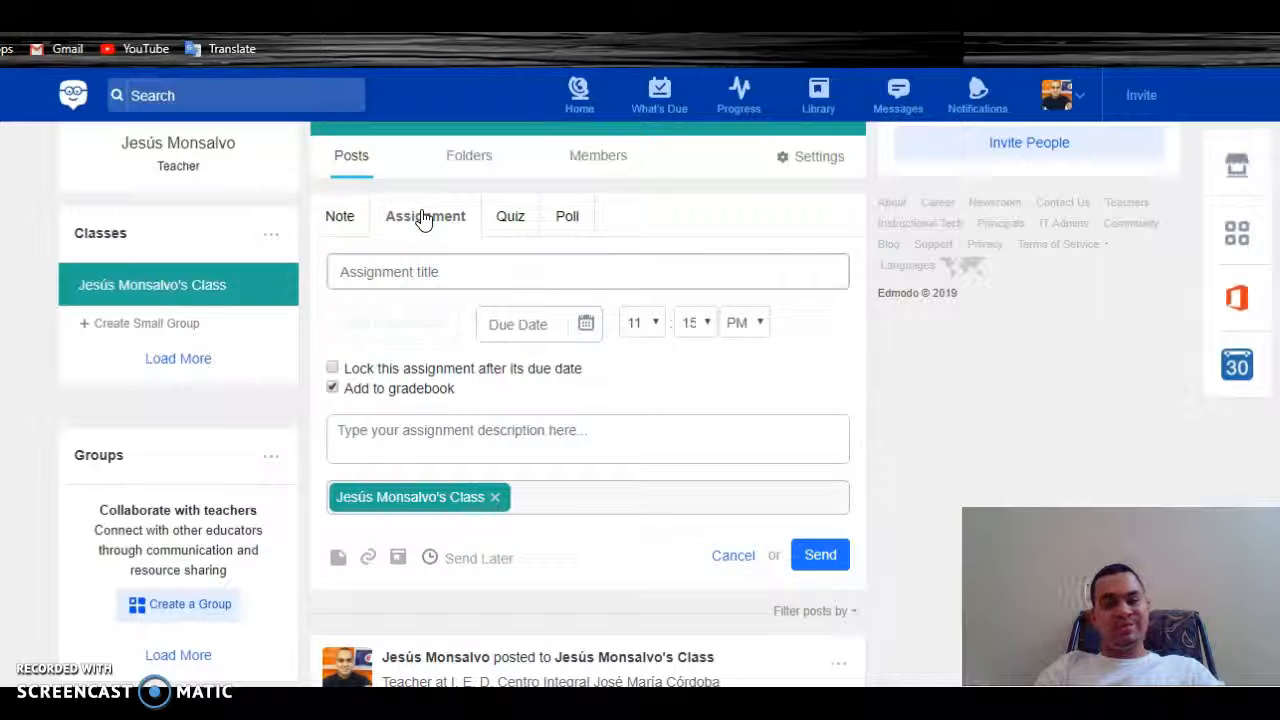
# Enter title 'Days of the week', a speaking-task description, and due date March 26, 2019
pyautogui.click(450, 277)
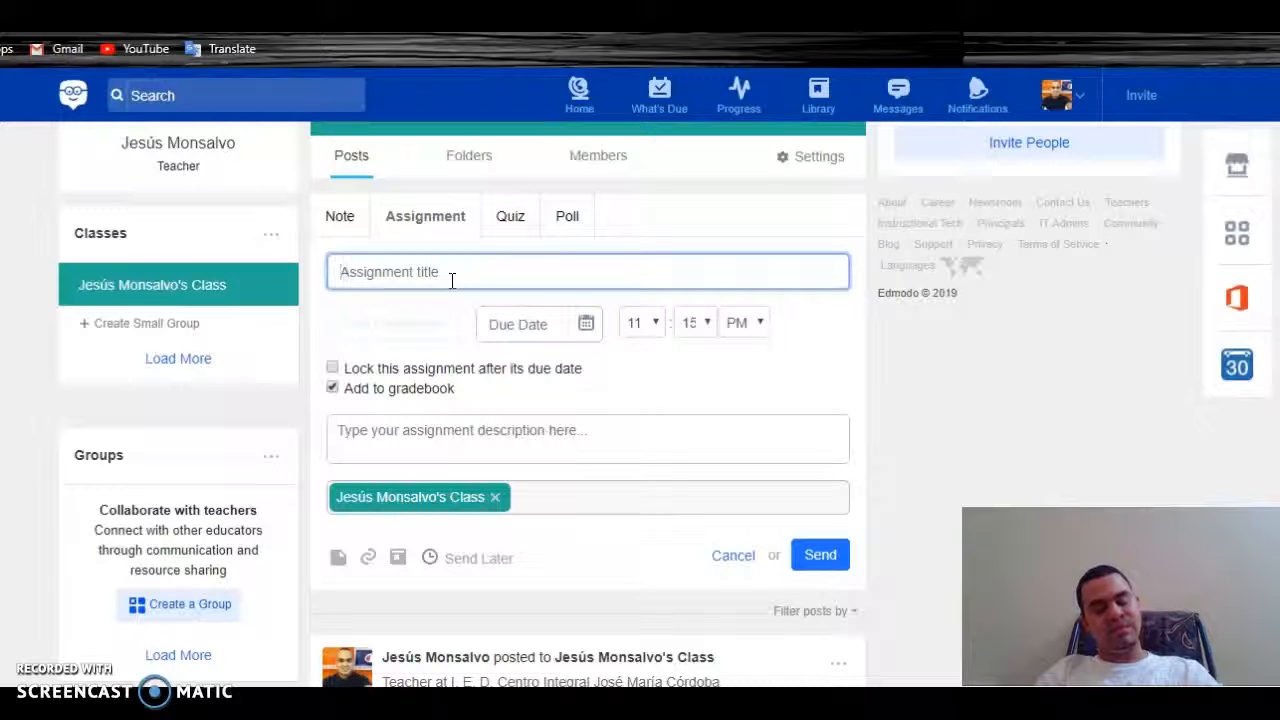
pyautogui.write('D')
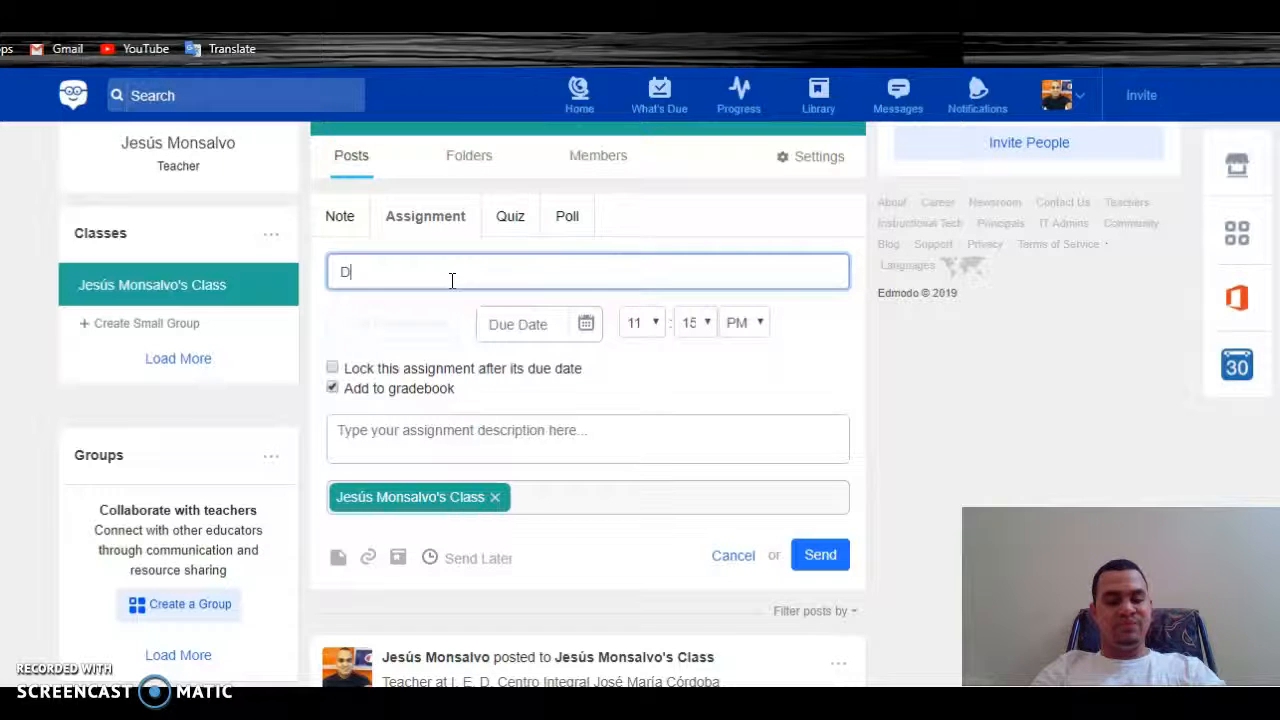
pyautogui.write('ays o')
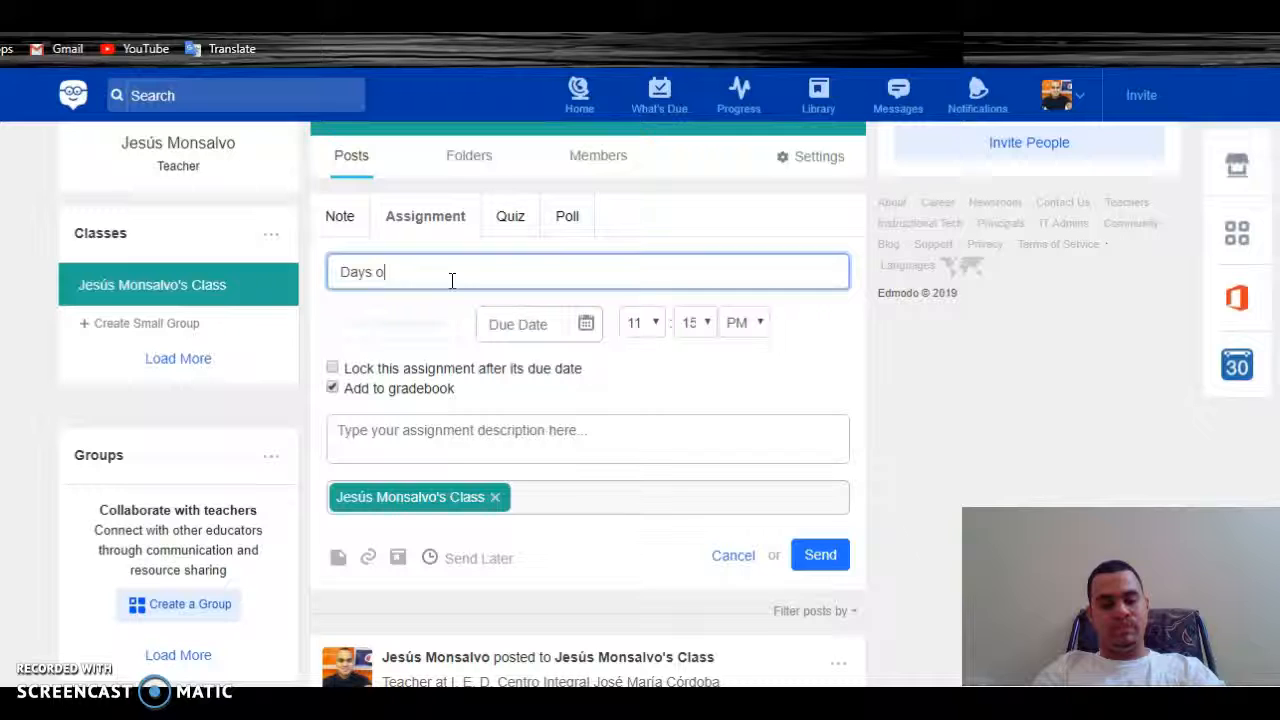
pyautogui.write('f the week')
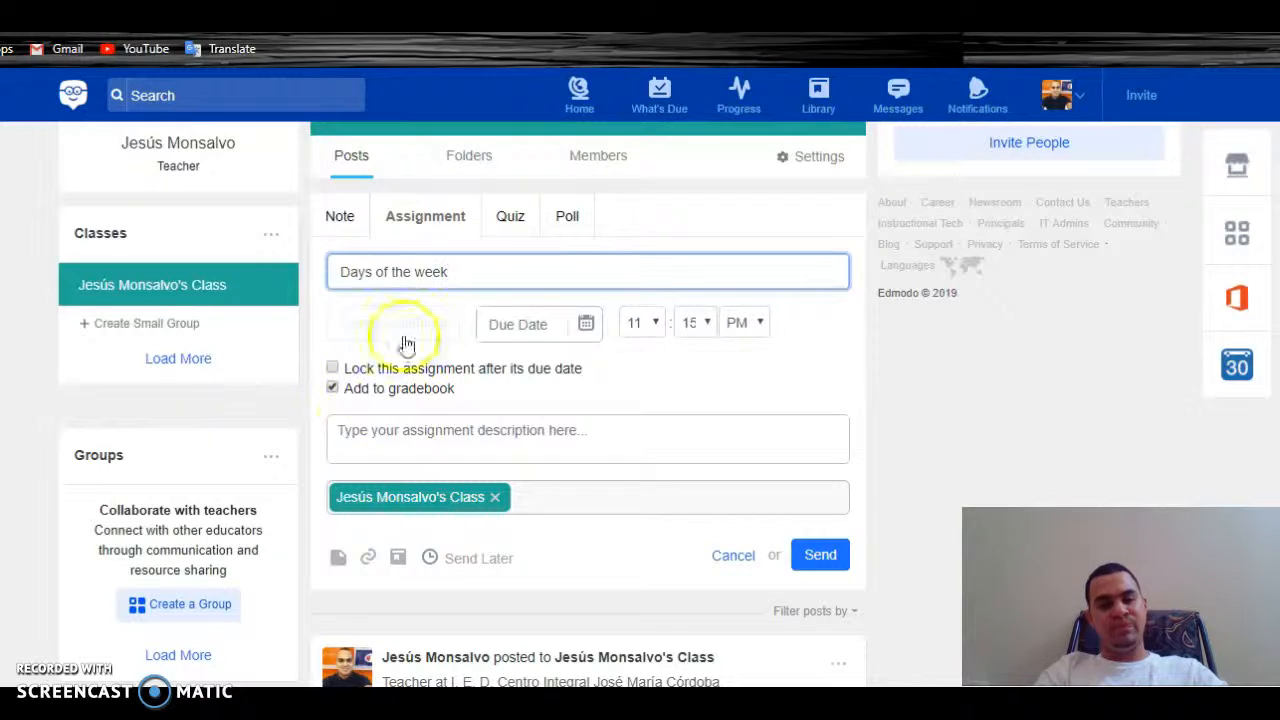
pyautogui.click(390, 431)
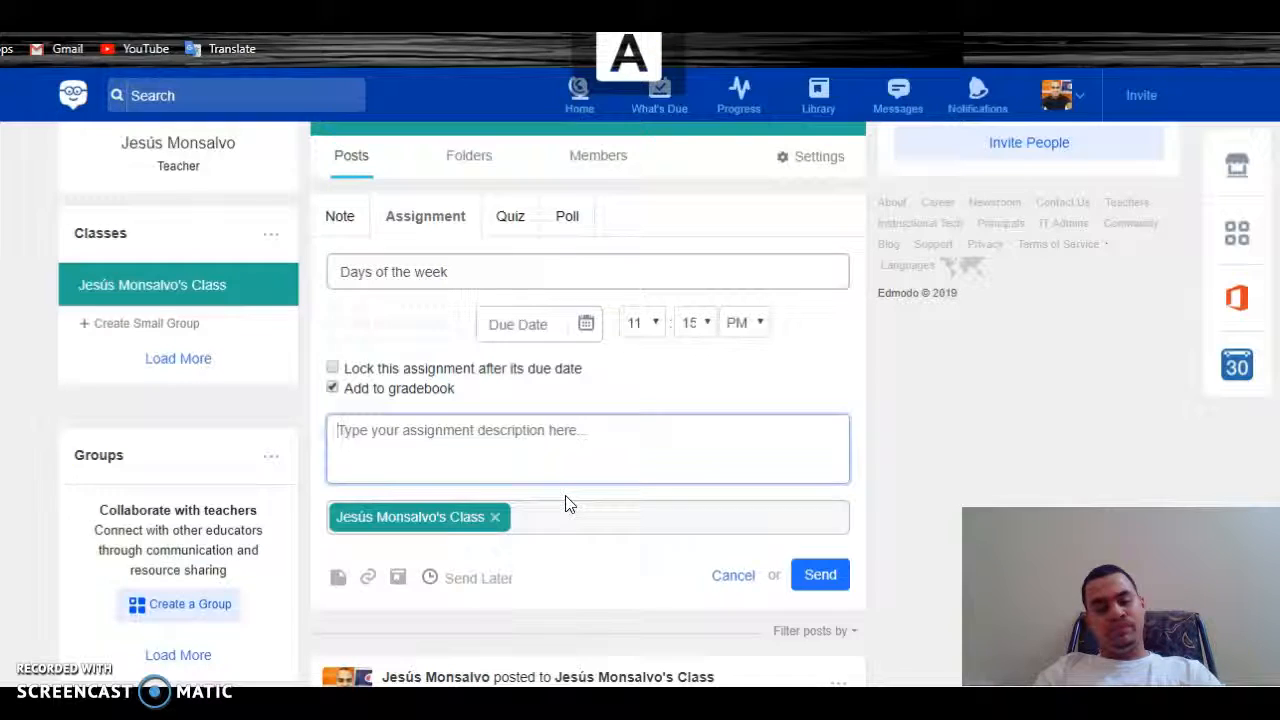
pyautogui.write('Si')
pyautogui.write('tud')
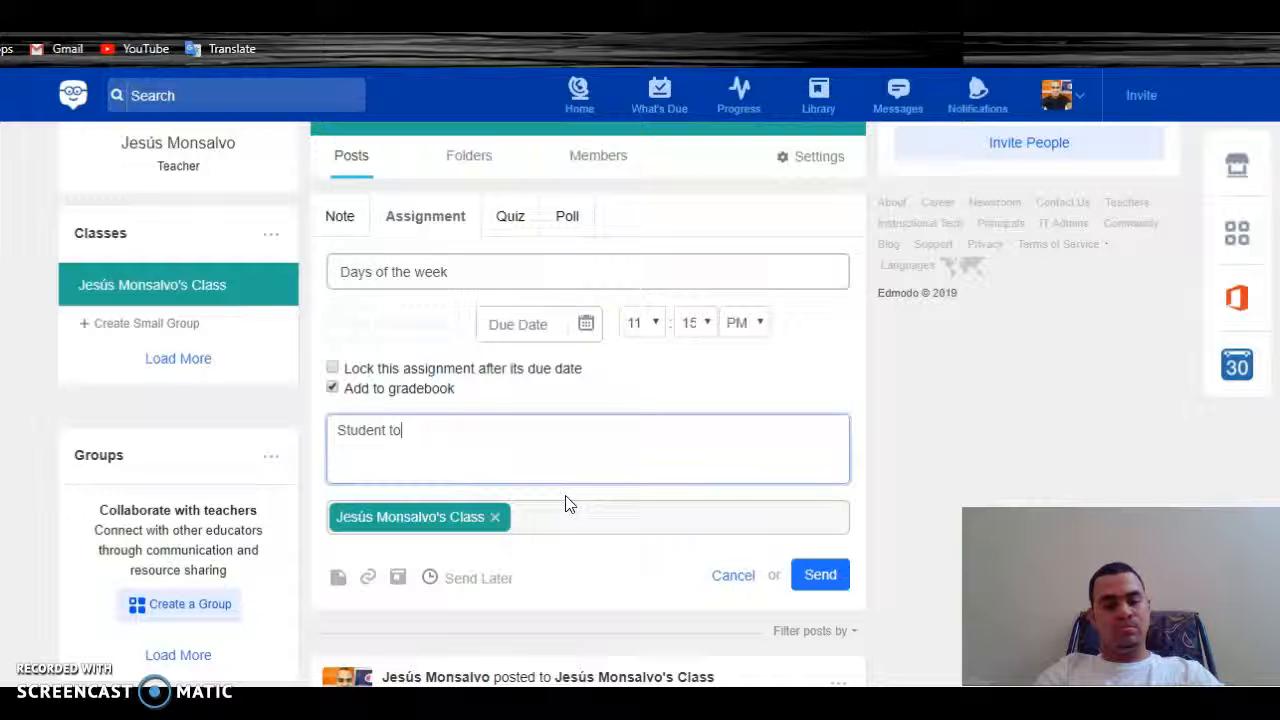
pyautogui.write('ent you')
pyautogui.write(' hac')
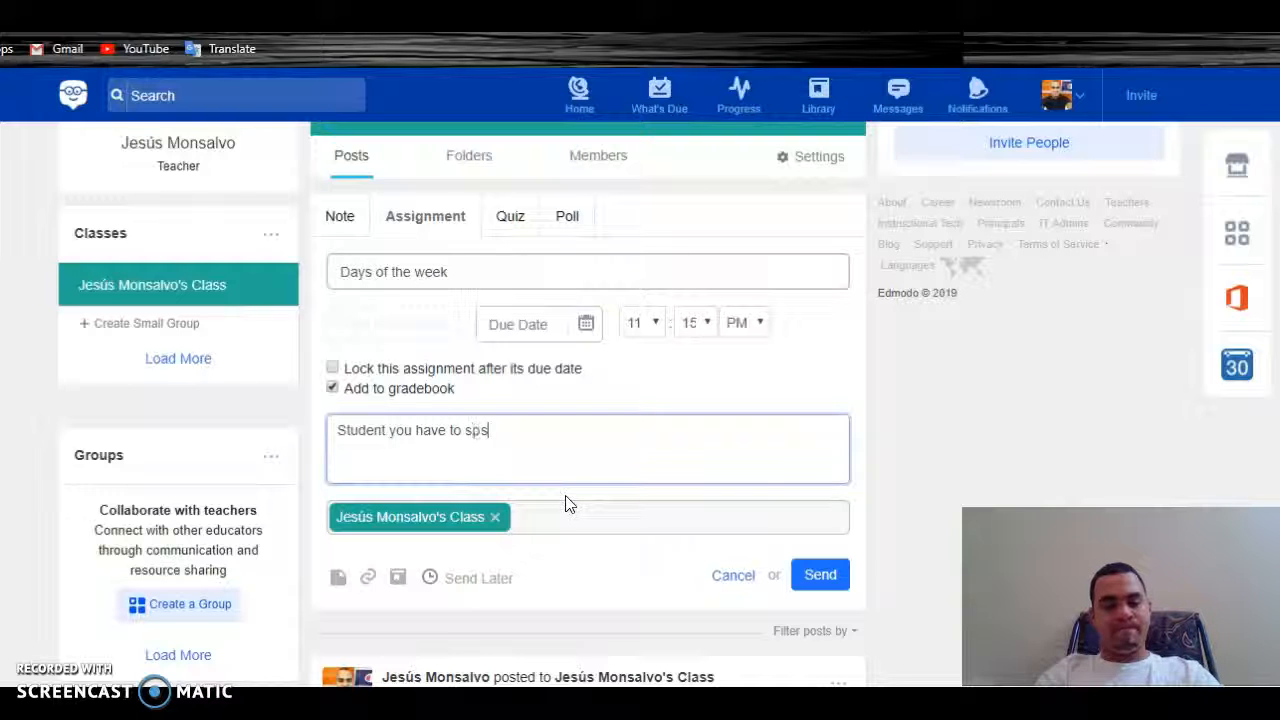
pyautogui.write('about the days of the w')
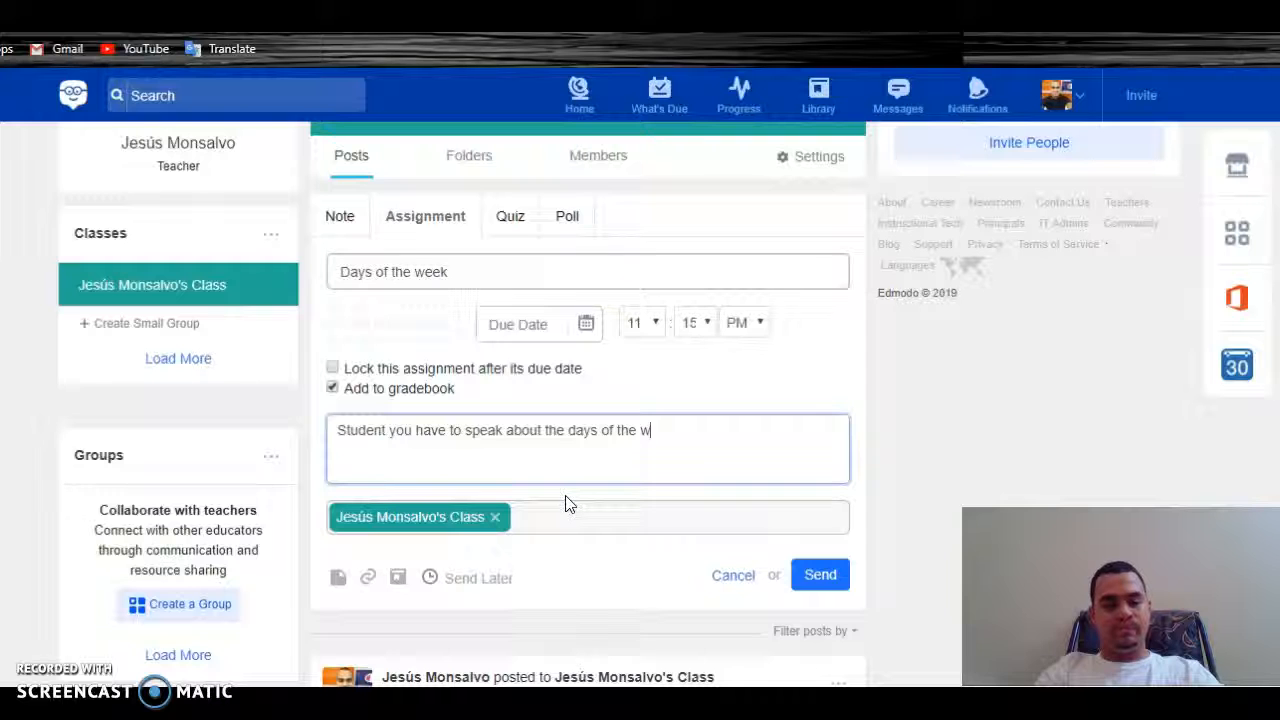
pyautogui.write('k')
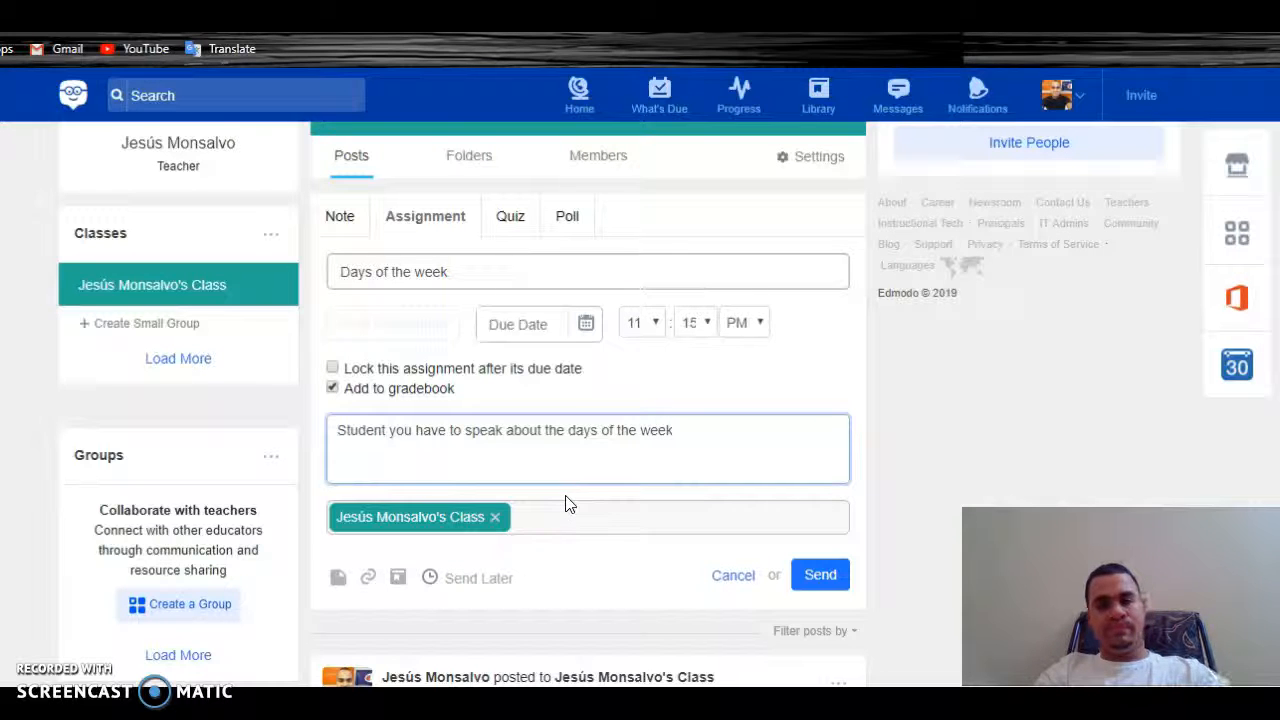
pyautogui.click(585, 327)
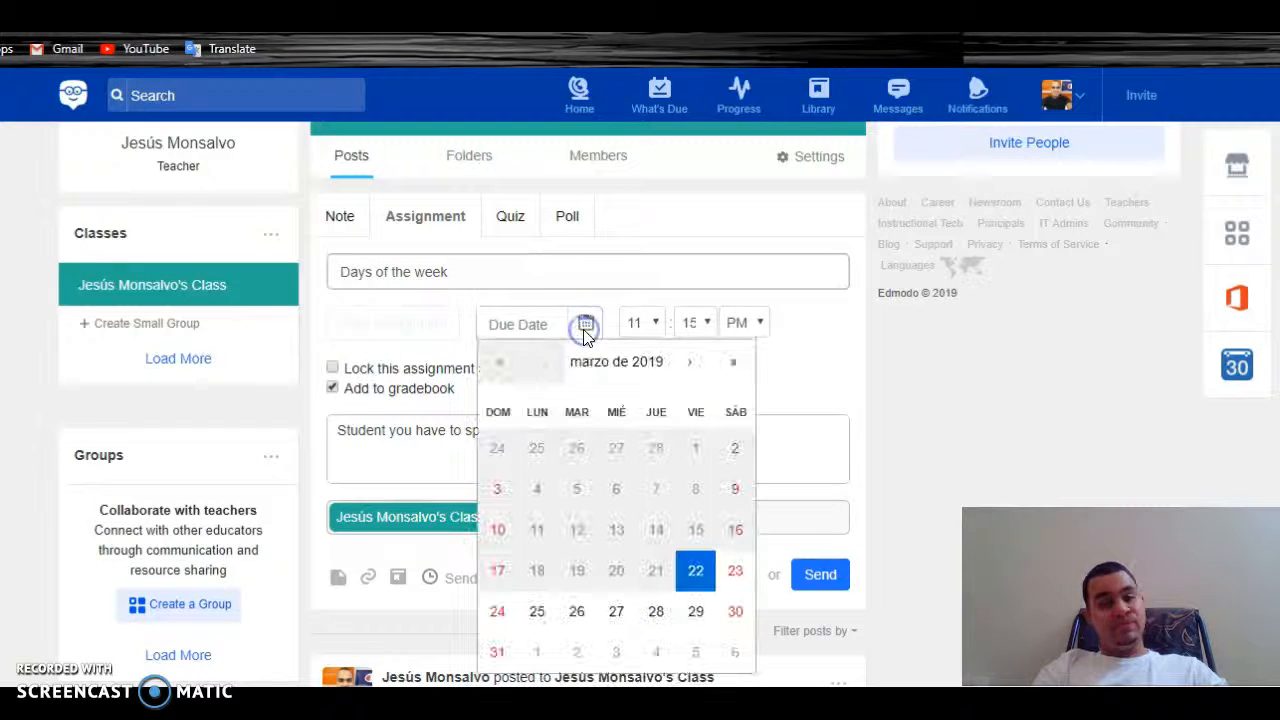
pyautogui.click(580, 616)
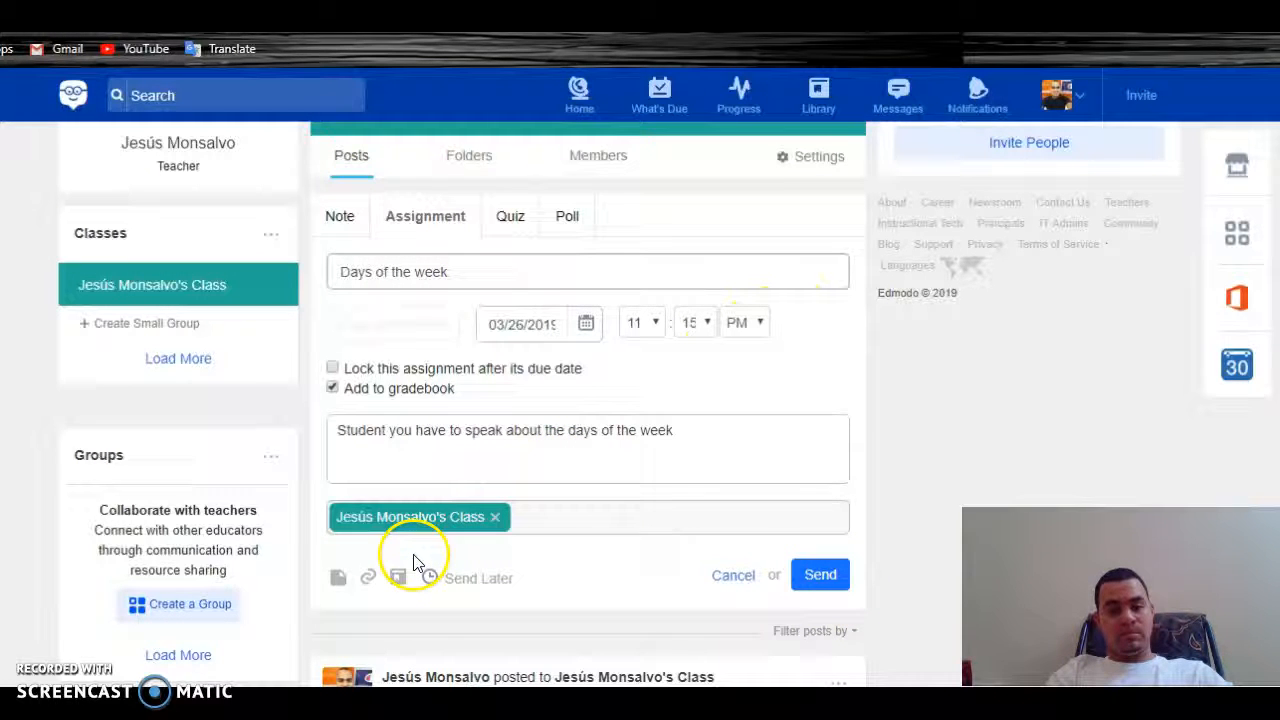
# Attach maxresdefault.jpg from the Imágenes folder to the assignment
pyautogui.click(338, 578)
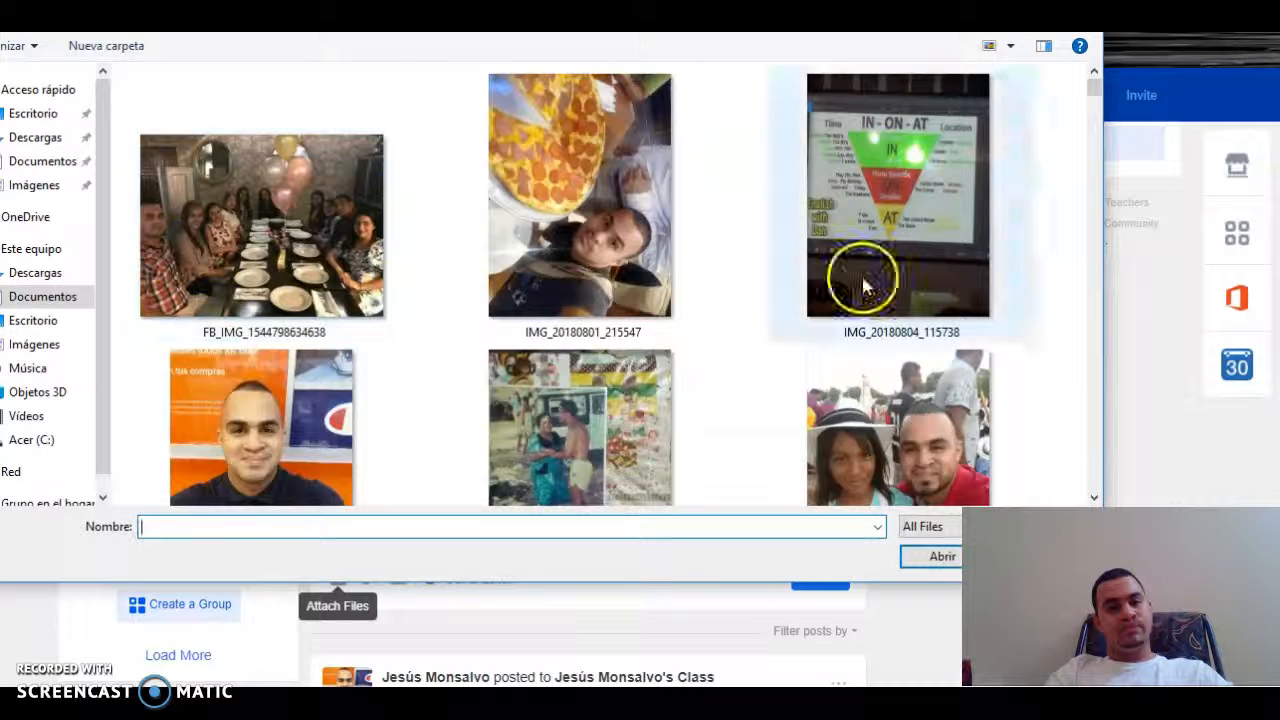
pyautogui.click(35, 188)
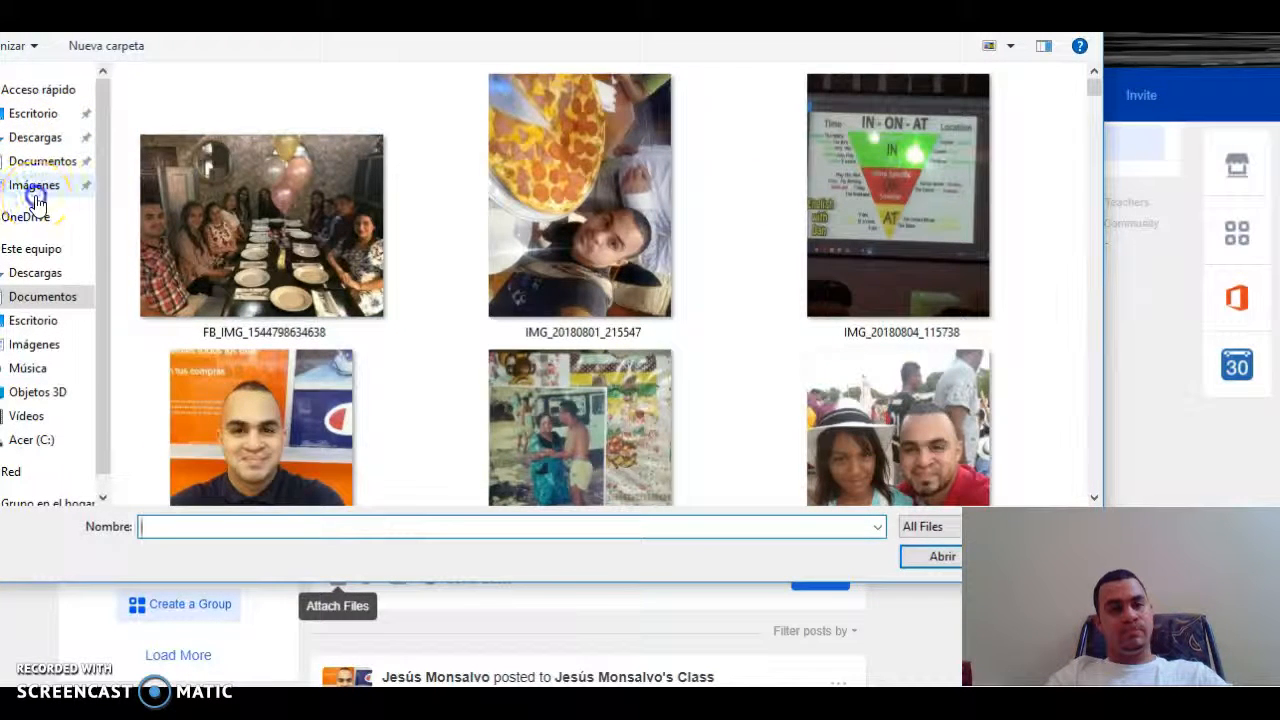
pyautogui.click(928, 145)
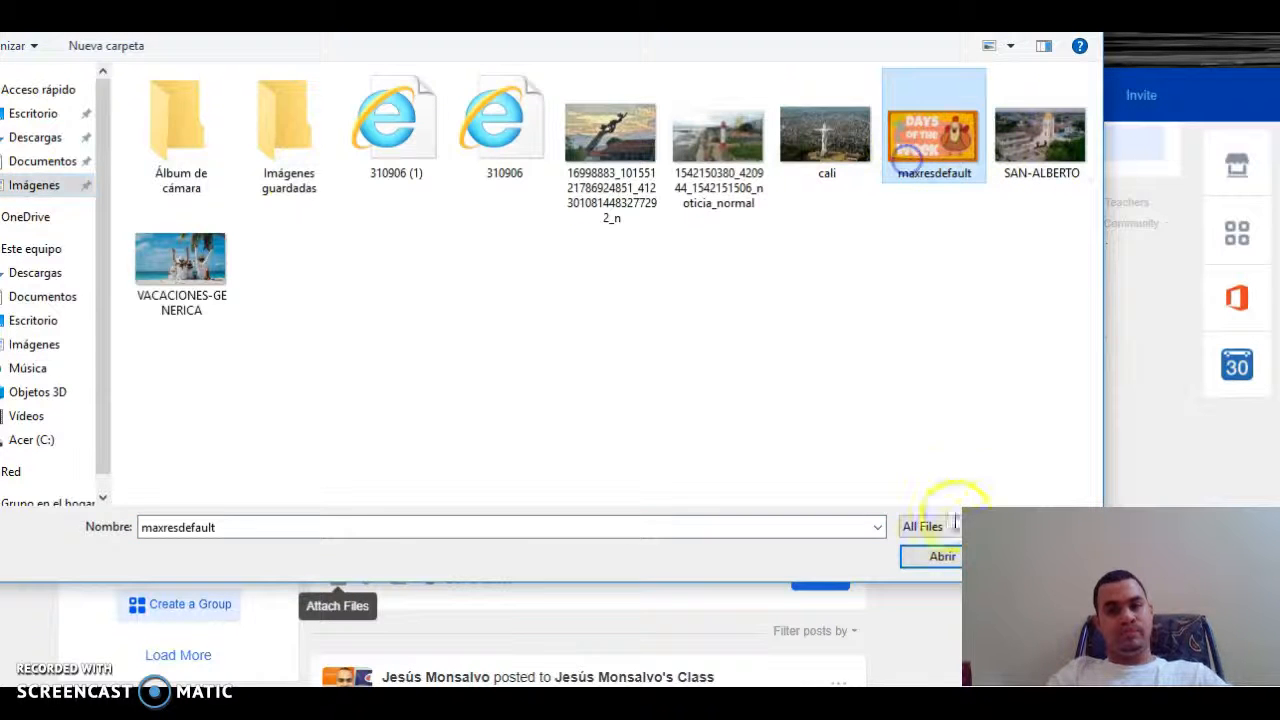
pyautogui.click(935, 558)
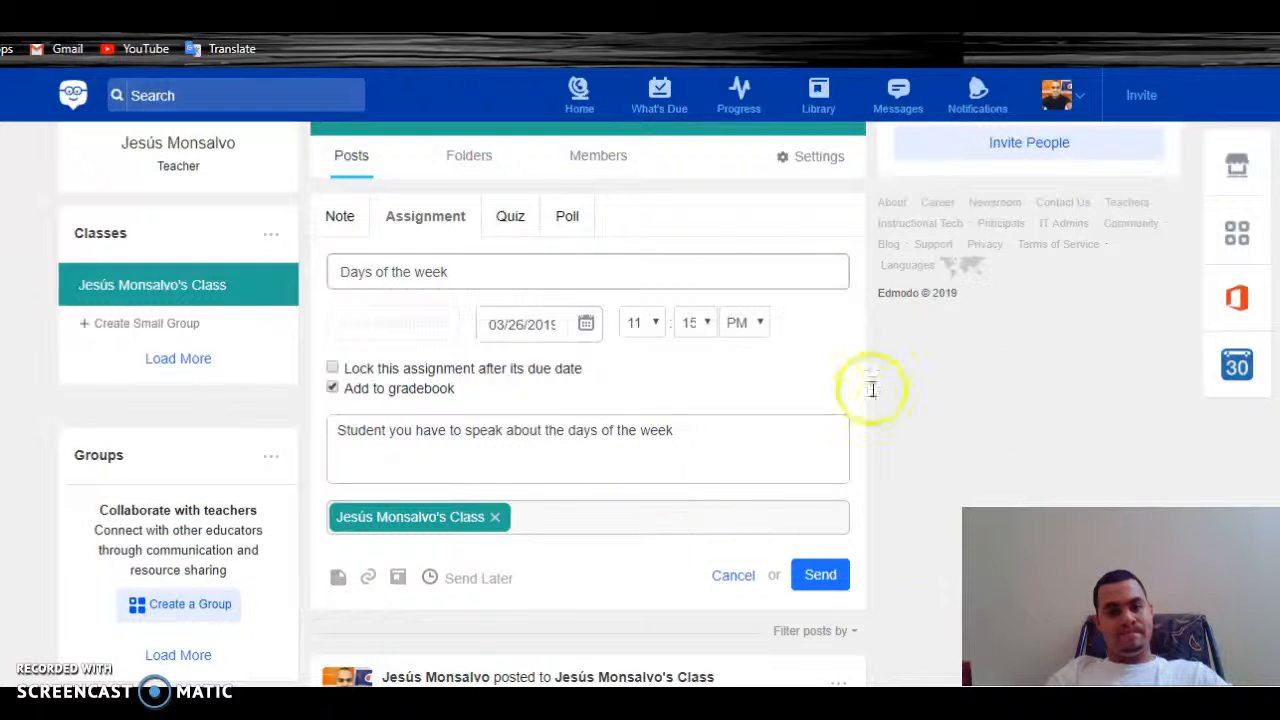
pyautogui.scroll(-3, 588, 400)
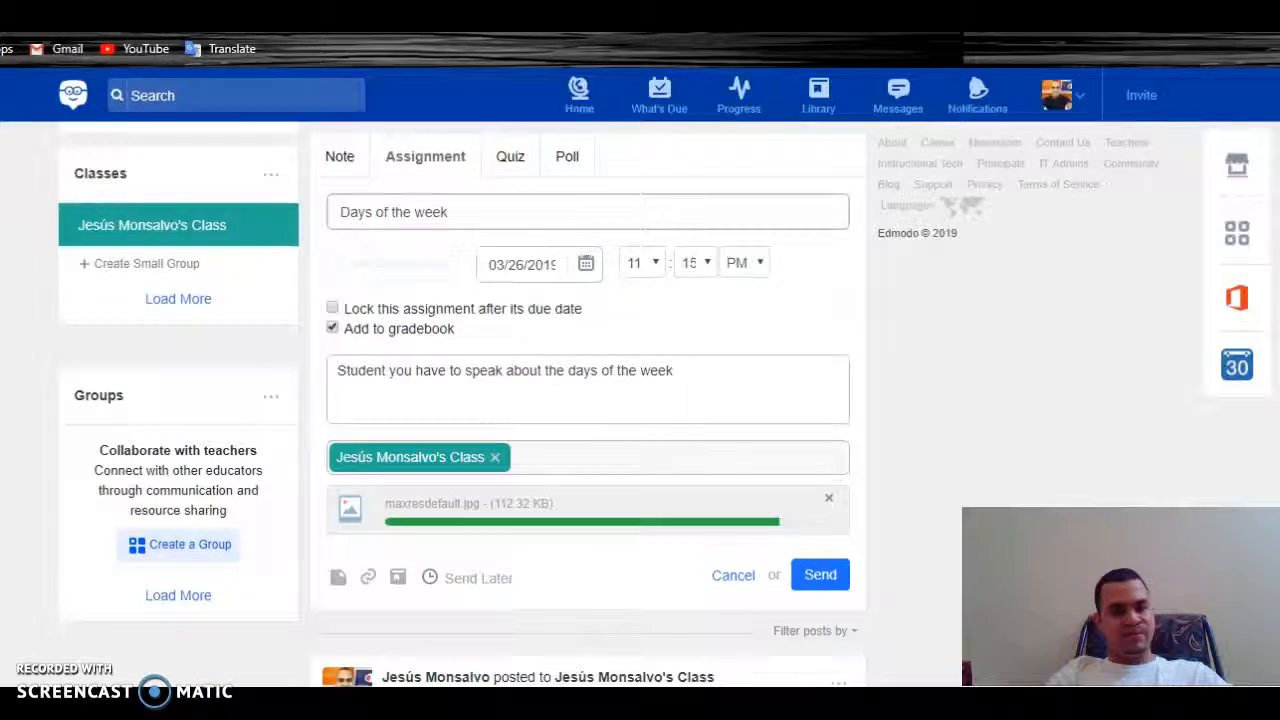
pyautogui.scroll(4, 588, 400)
pyautogui.scroll(-1, 588, 400)
pyautogui.scroll(1, 588, 400)
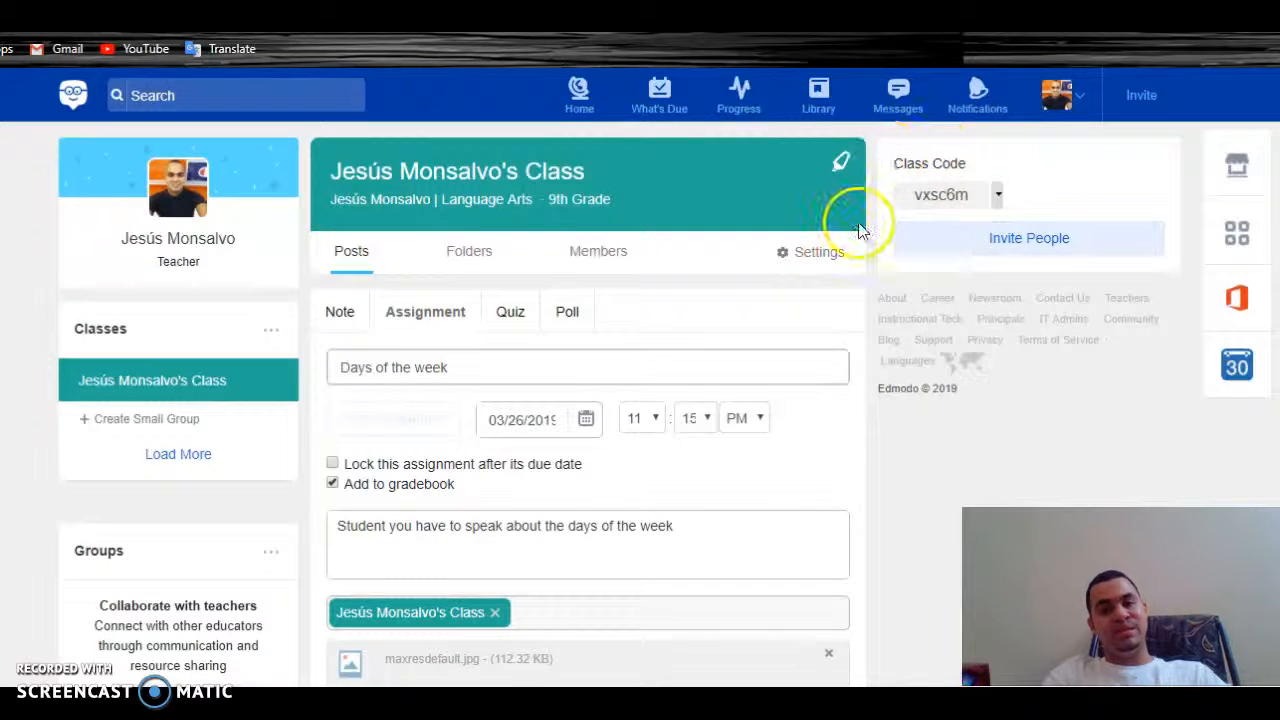
# Copy the class code, send the Days of the week assignment, and check it in the feed
pyautogui.click(962, 196)
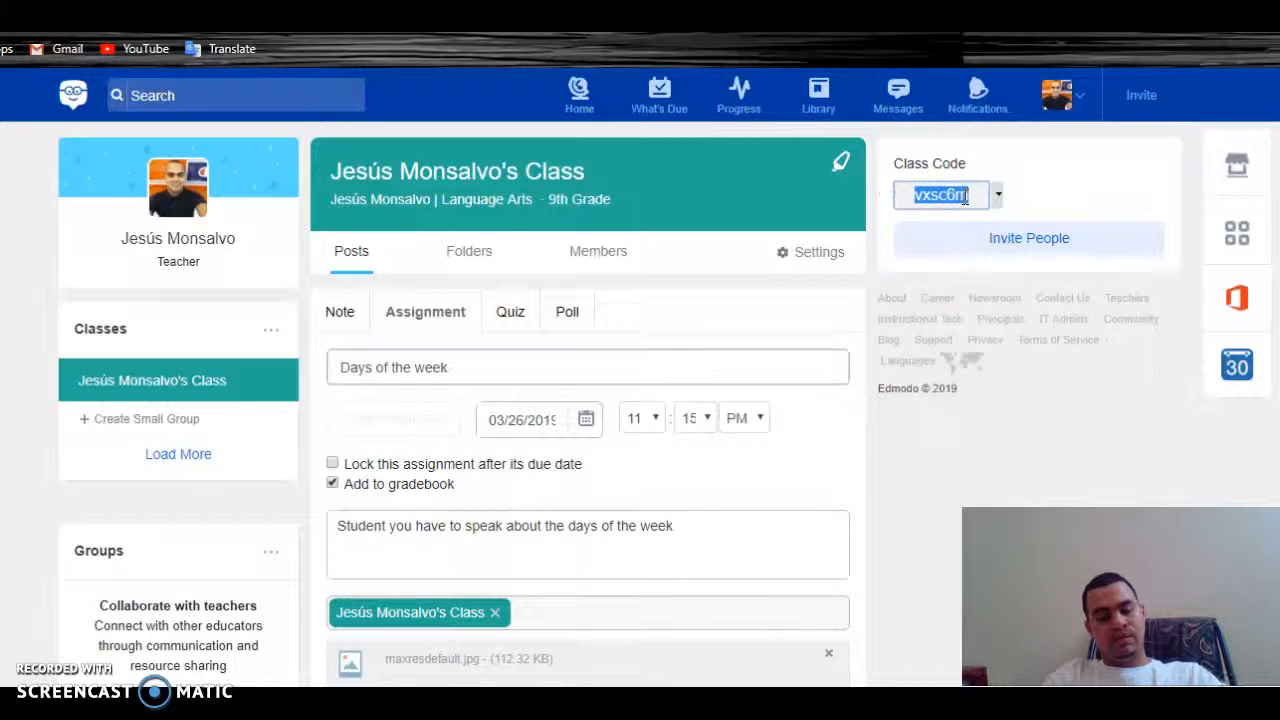
pyautogui.scroll(-4, 1154, 234)
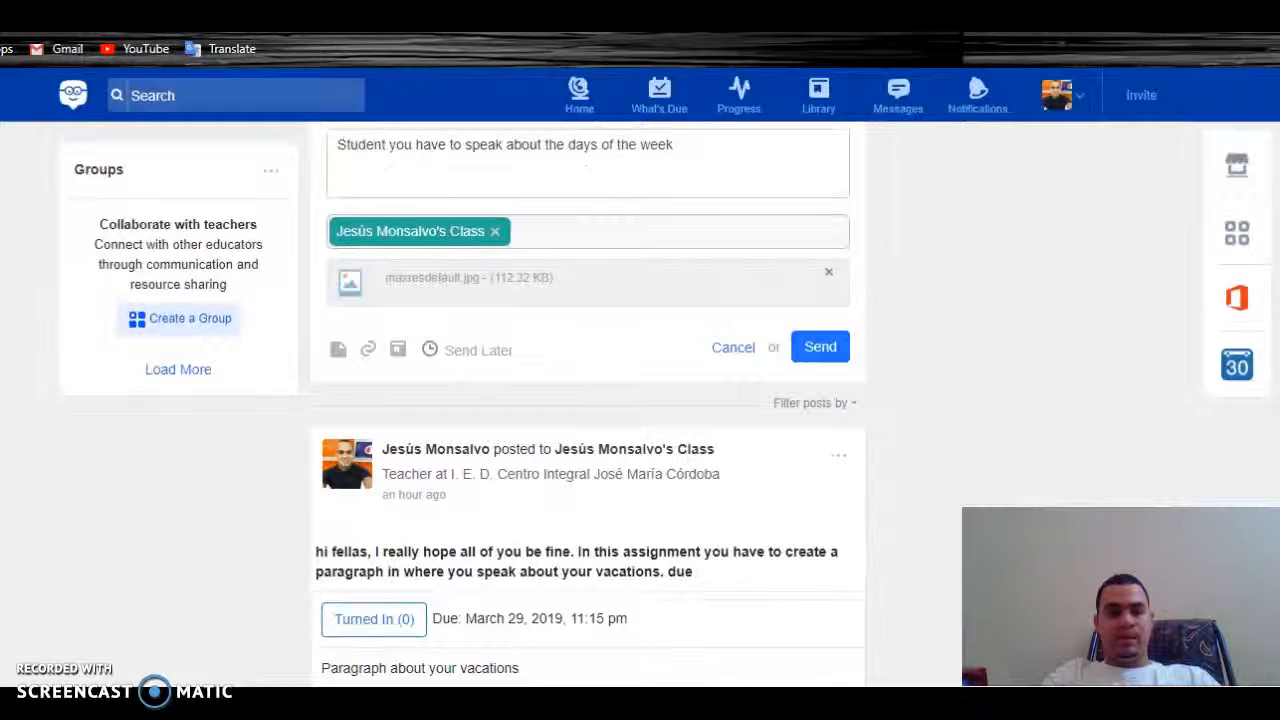
pyautogui.scroll(-1, 588, 404)
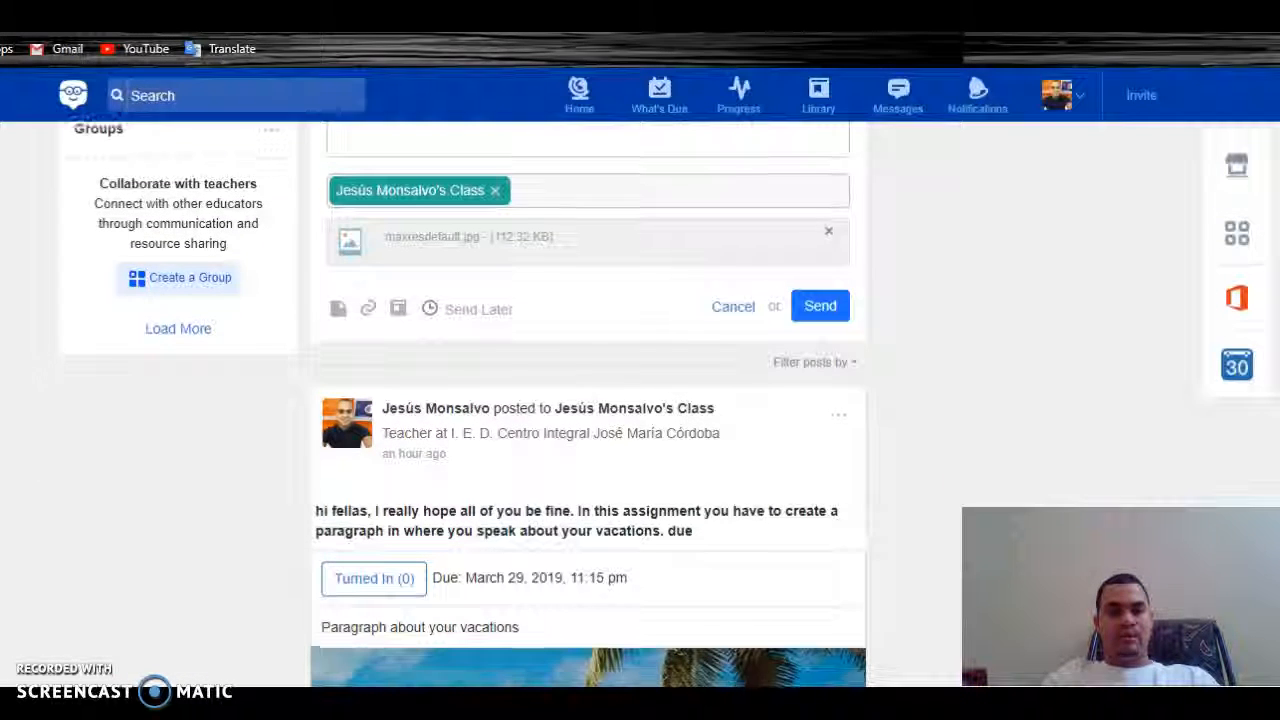
pyautogui.click(822, 305)
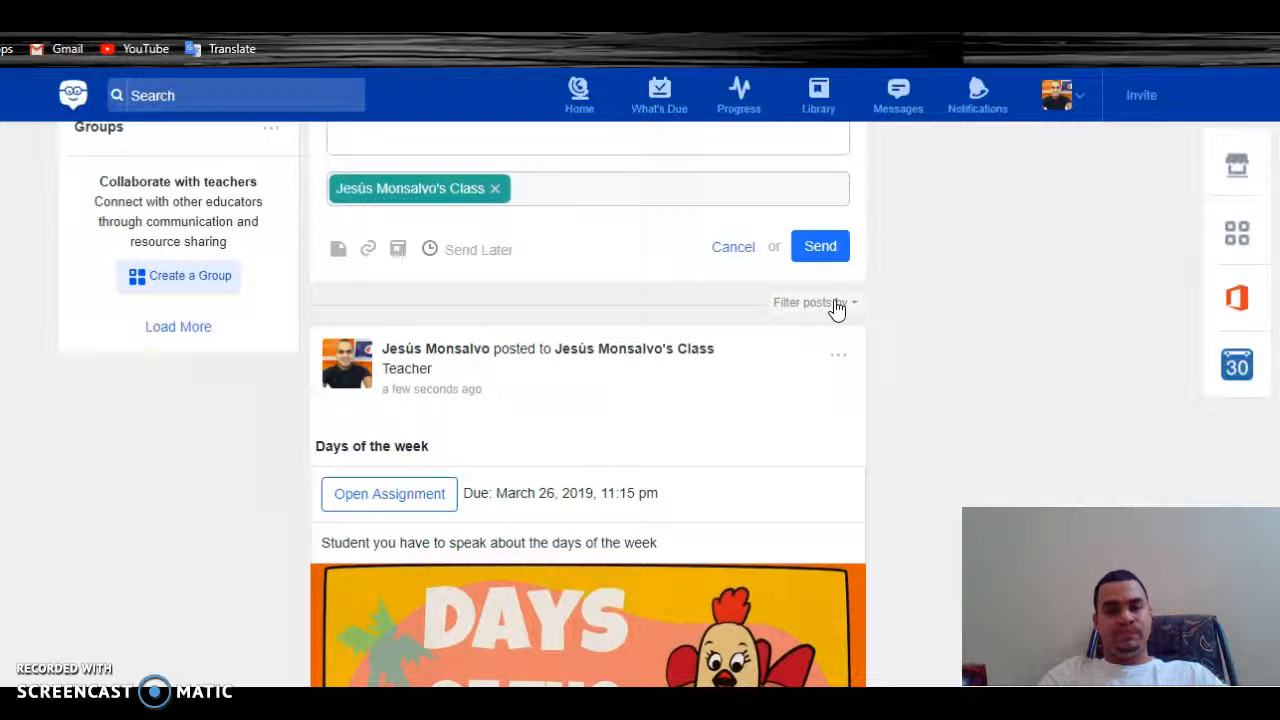
pyautogui.scroll(-2, 837, 310)
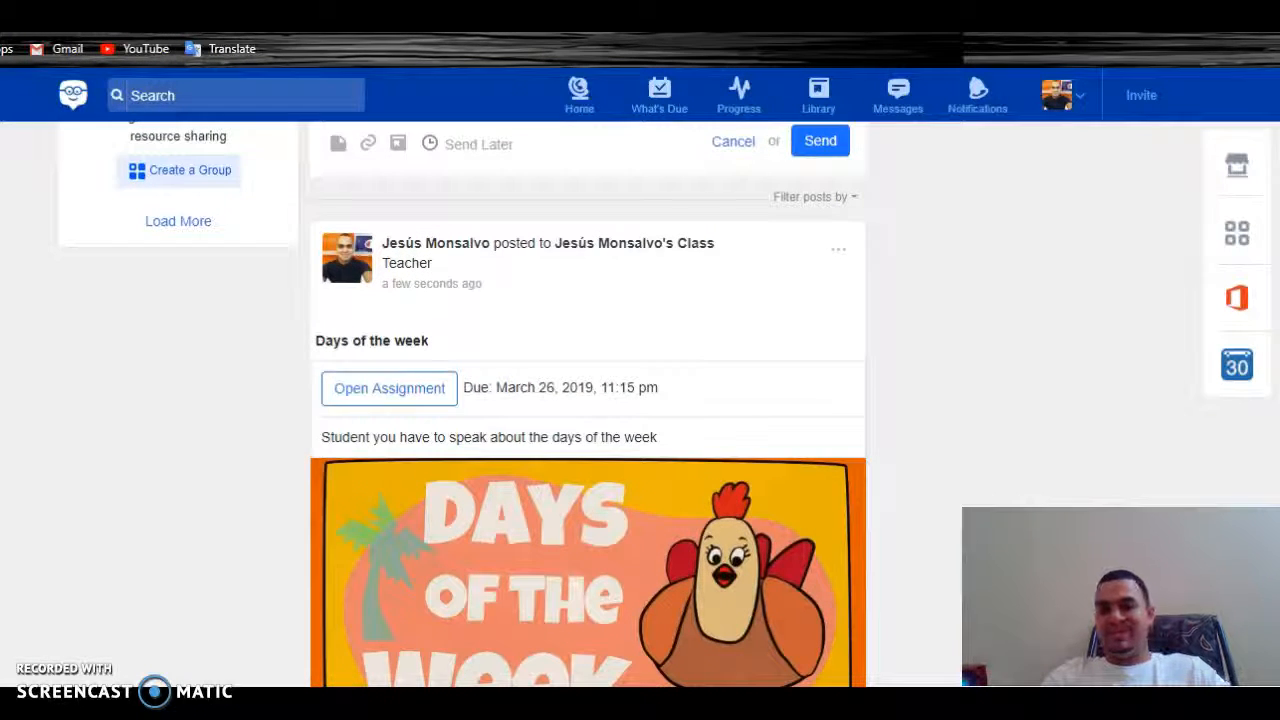
pyautogui.scroll(-4, 588, 404)
pyautogui.scroll(2, 588, 404)
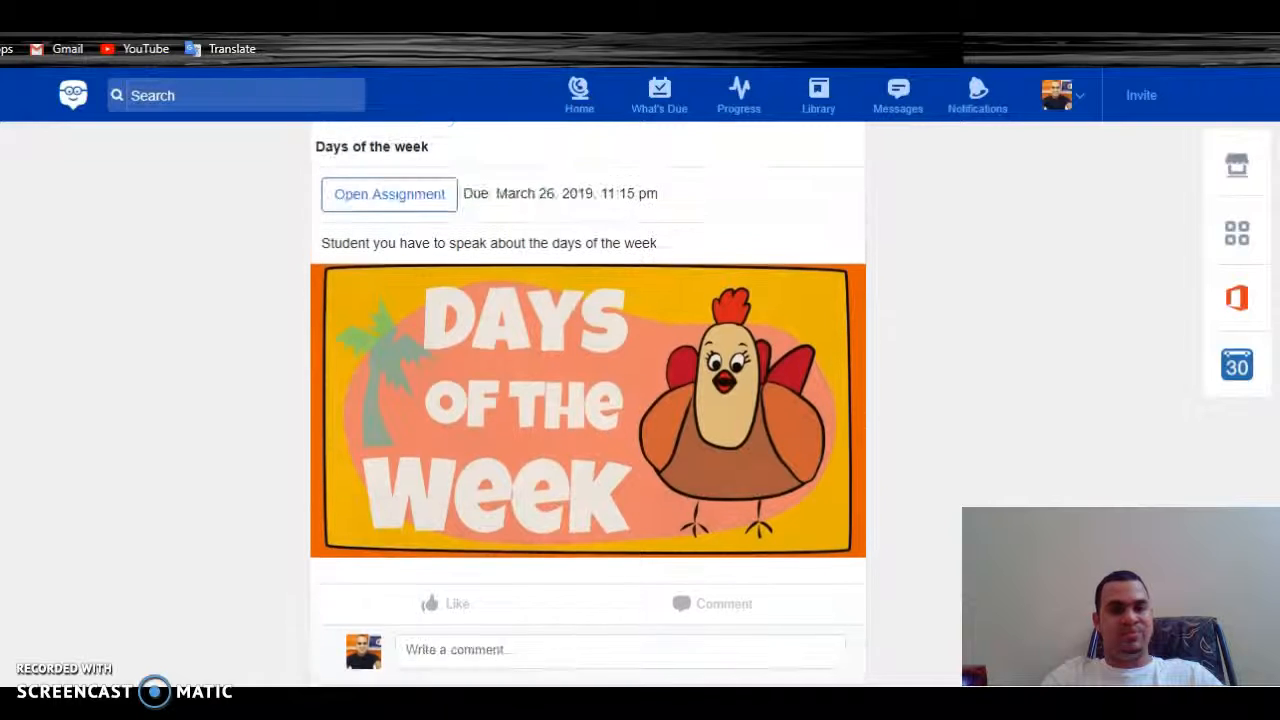
pyautogui.scroll(5, 588, 404)
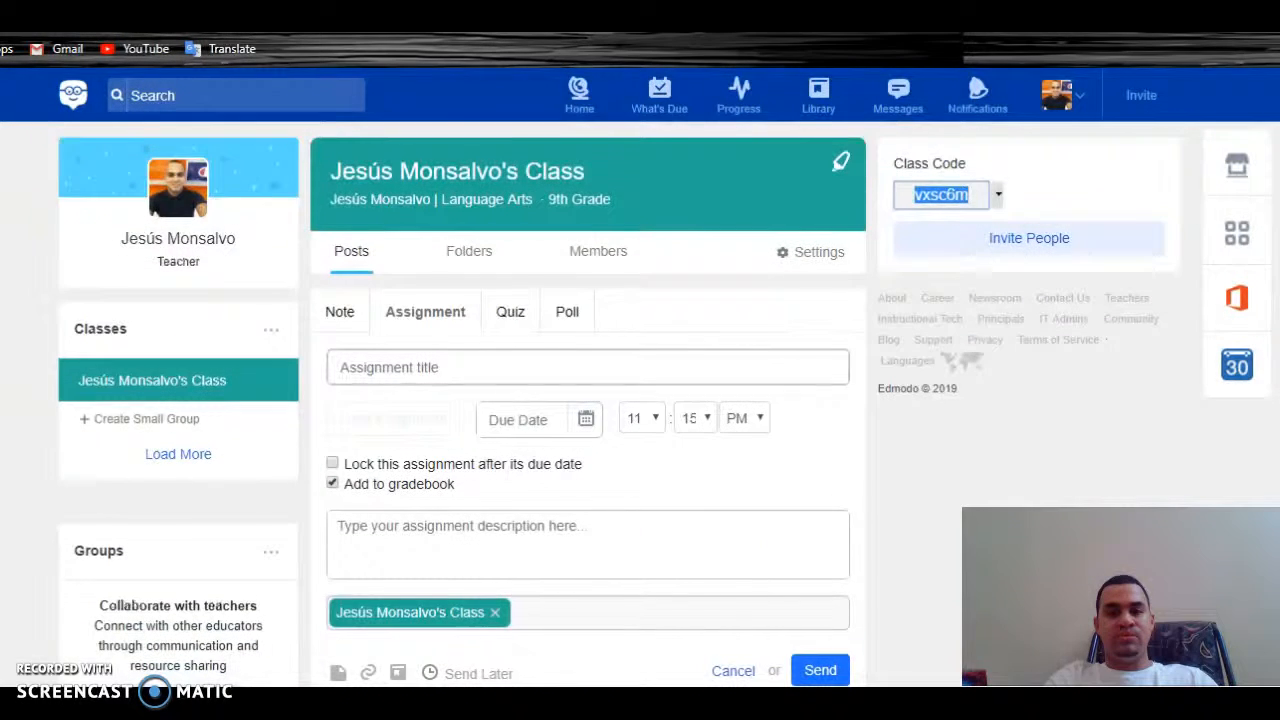
# Browse the student badges, Messages, Home feed and What's Due list
pyautogui.click(630, 118)
pyautogui.click(740, 105)
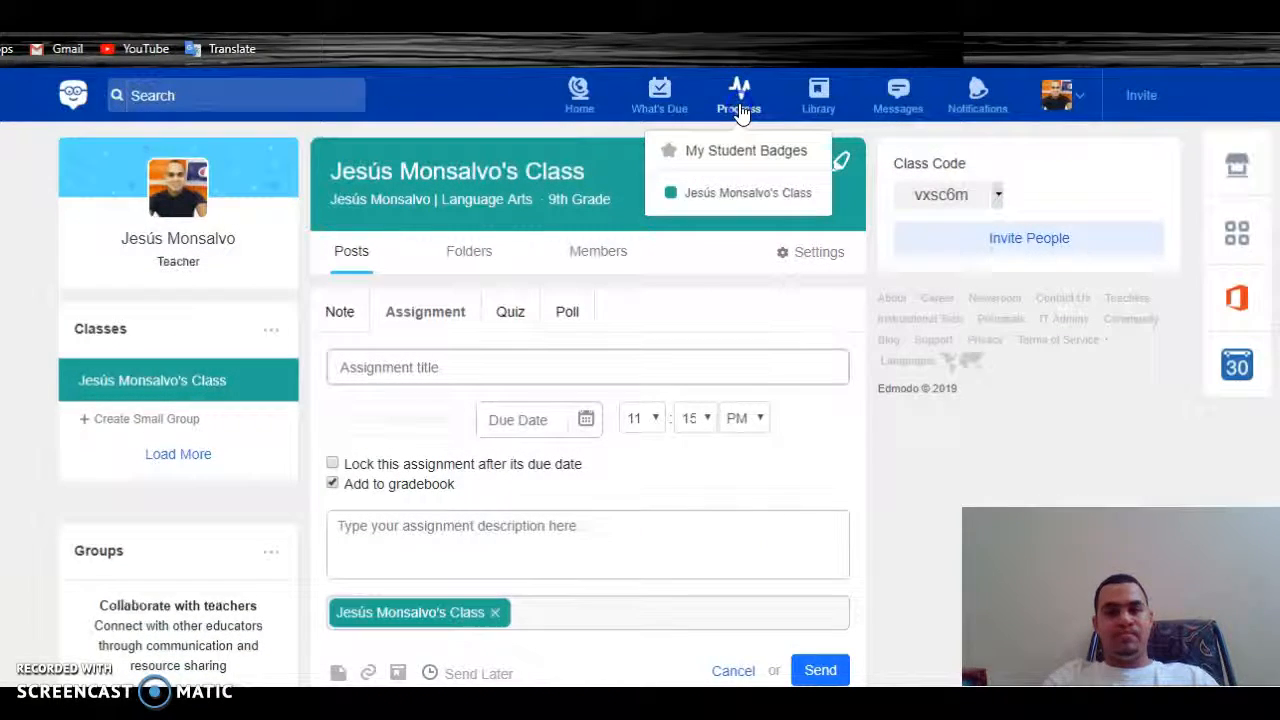
pyautogui.click(715, 151)
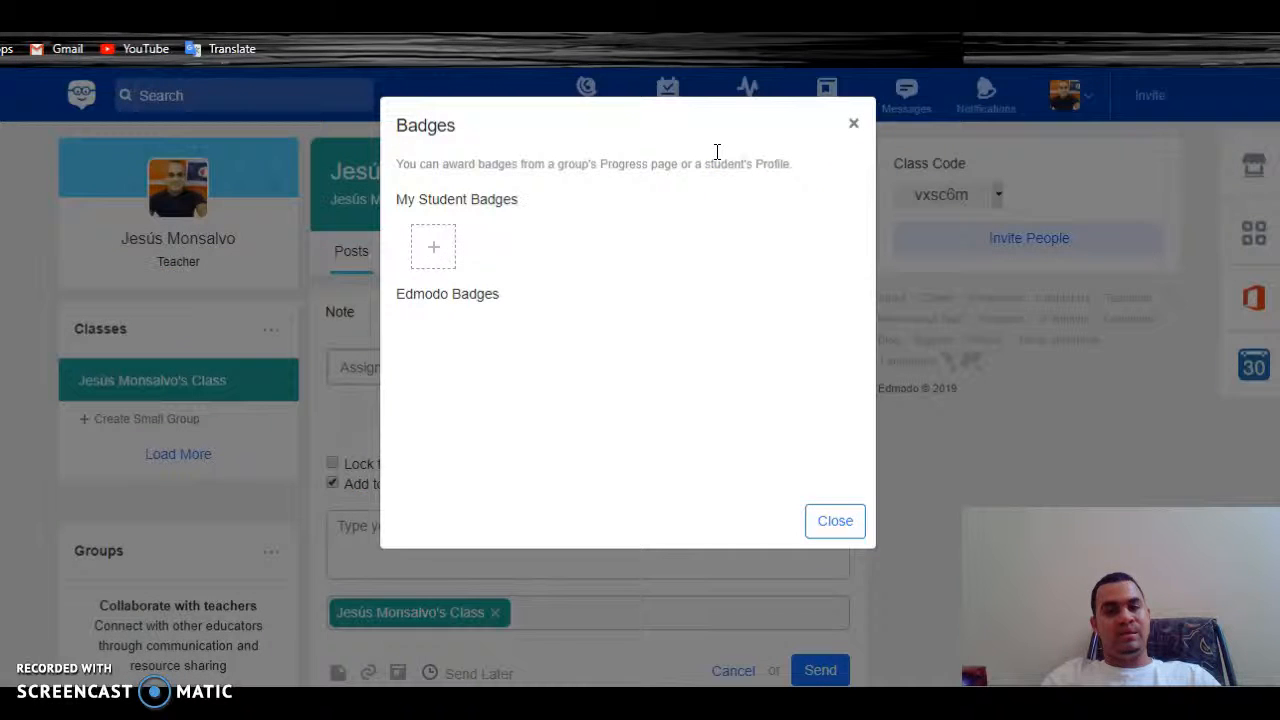
pyautogui.click(853, 124)
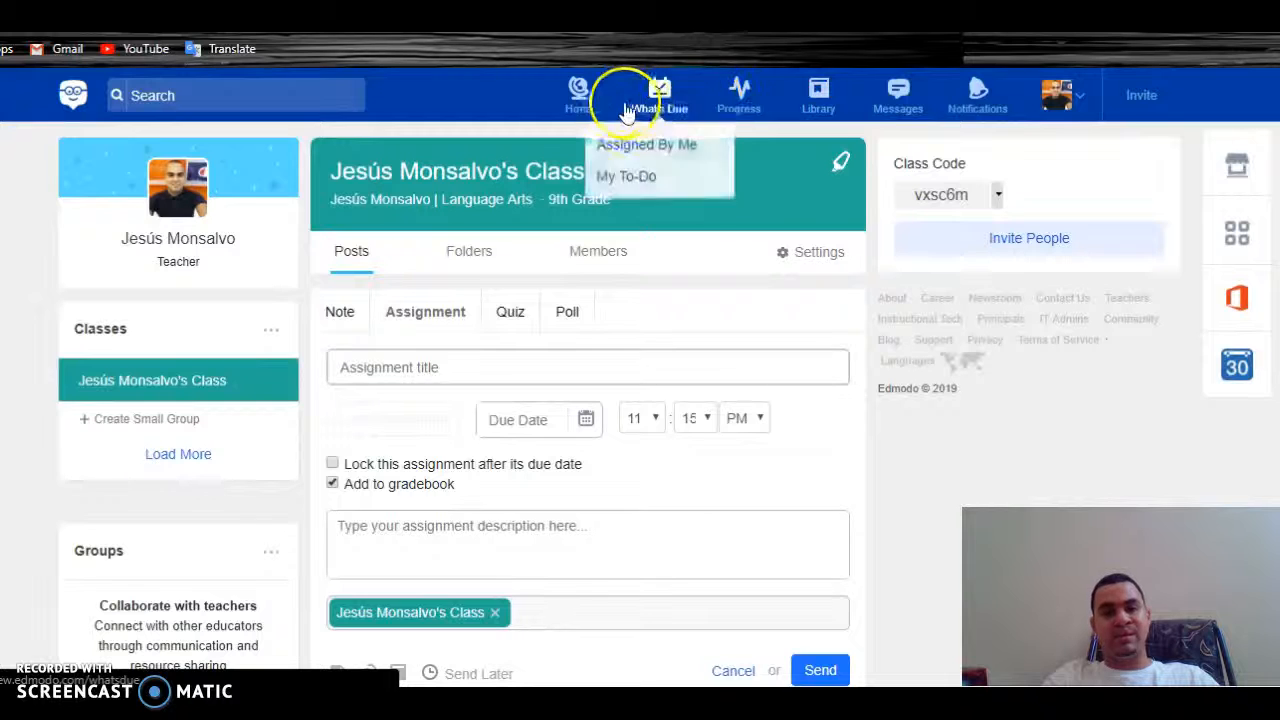
pyautogui.click(906, 100)
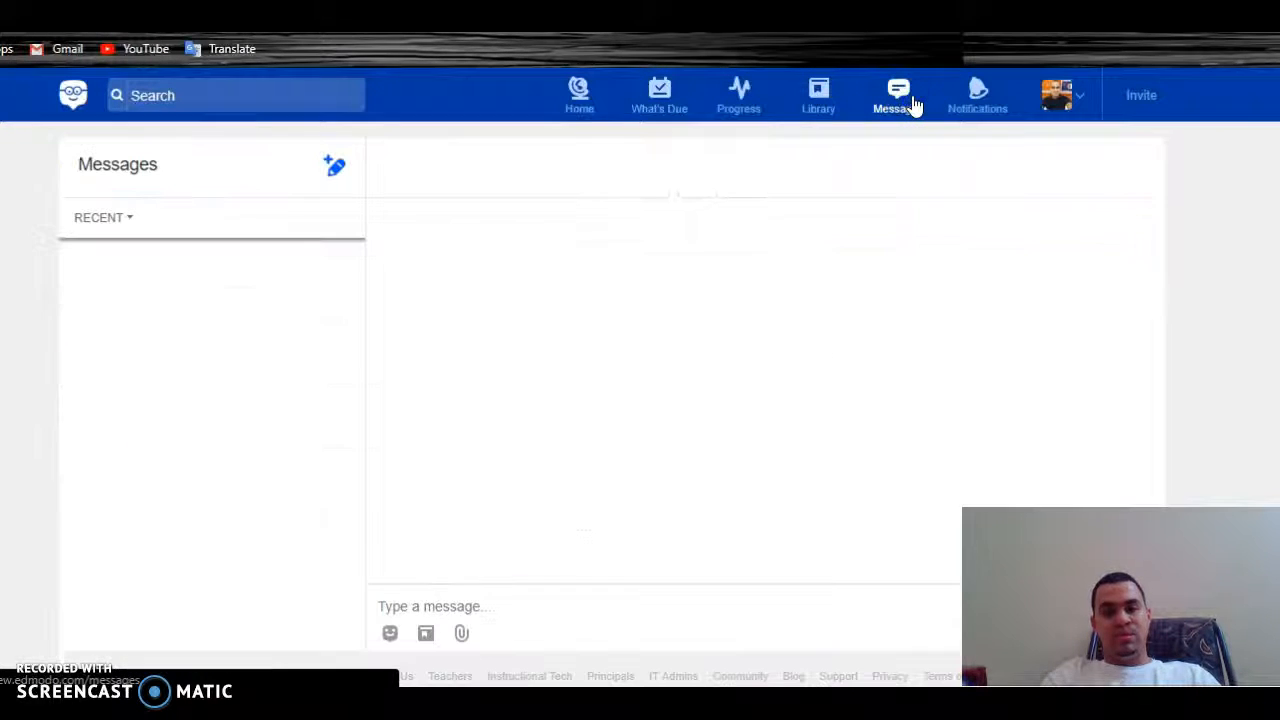
pyautogui.click(580, 100)
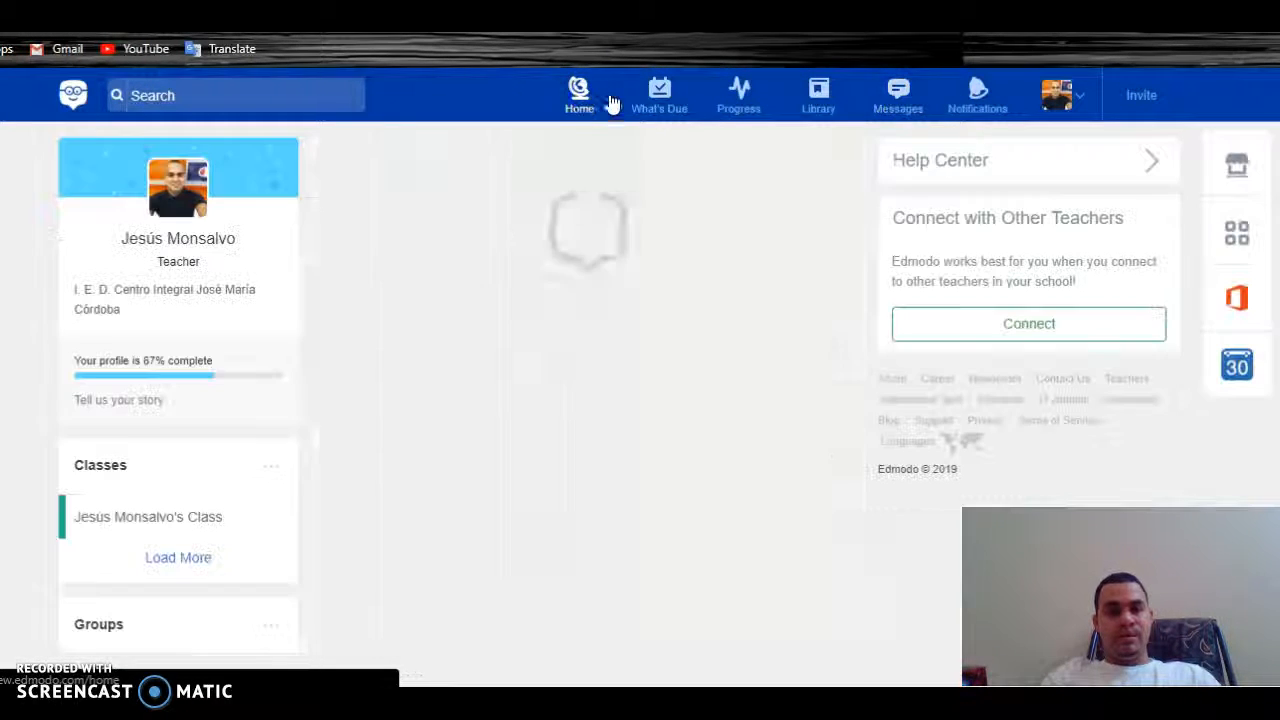
pyautogui.click(662, 95)
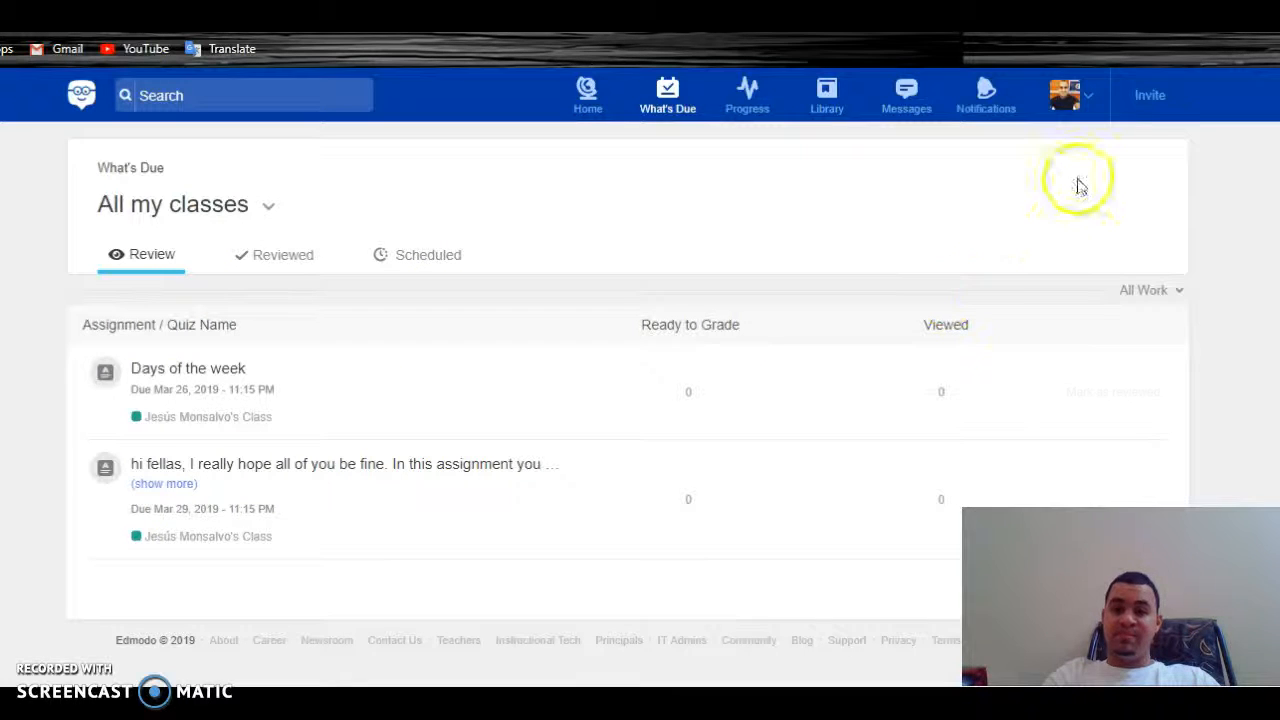
# Log out of the teacher account and open the student sign-up form
pyautogui.click(1094, 101)
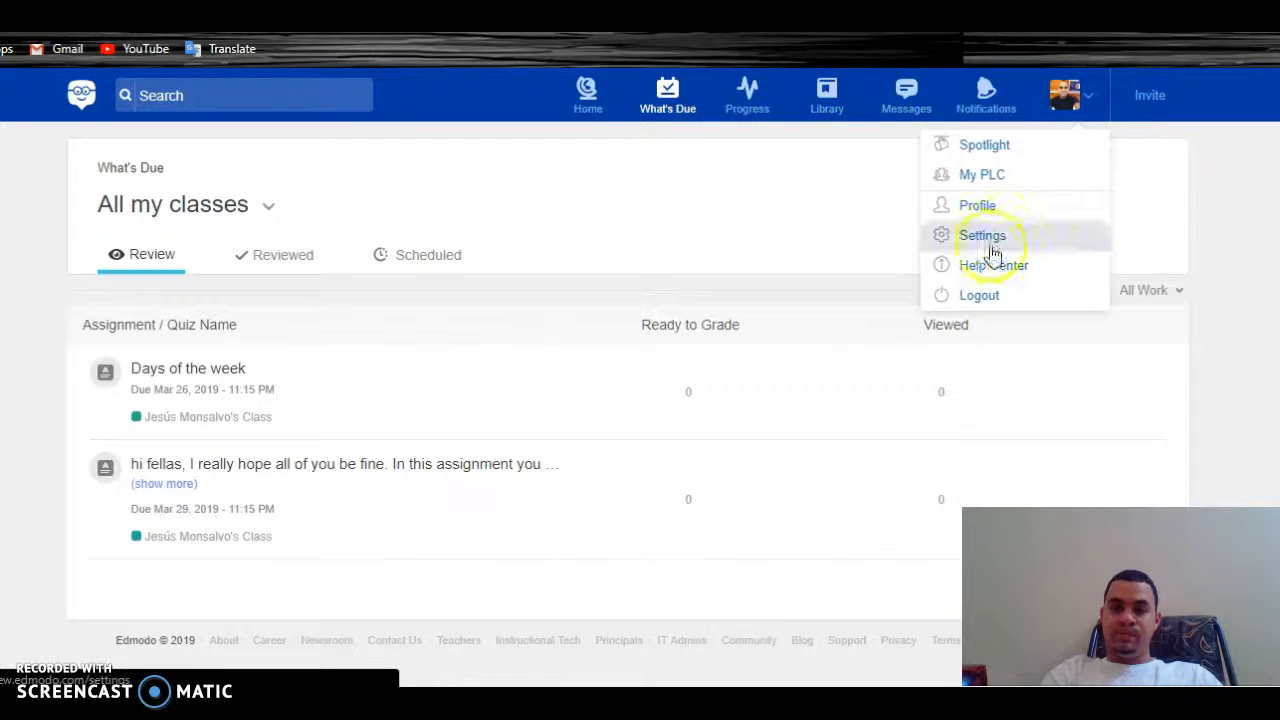
pyautogui.click(967, 299)
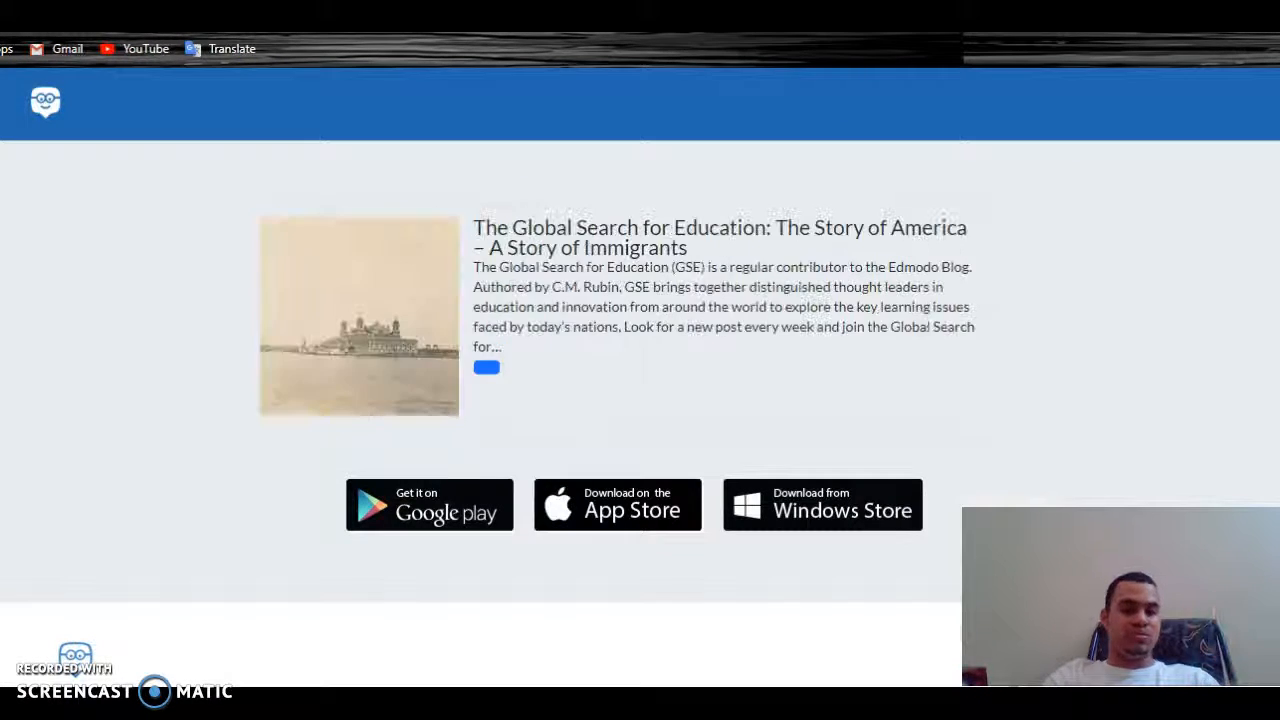
pyautogui.click(35, 105)
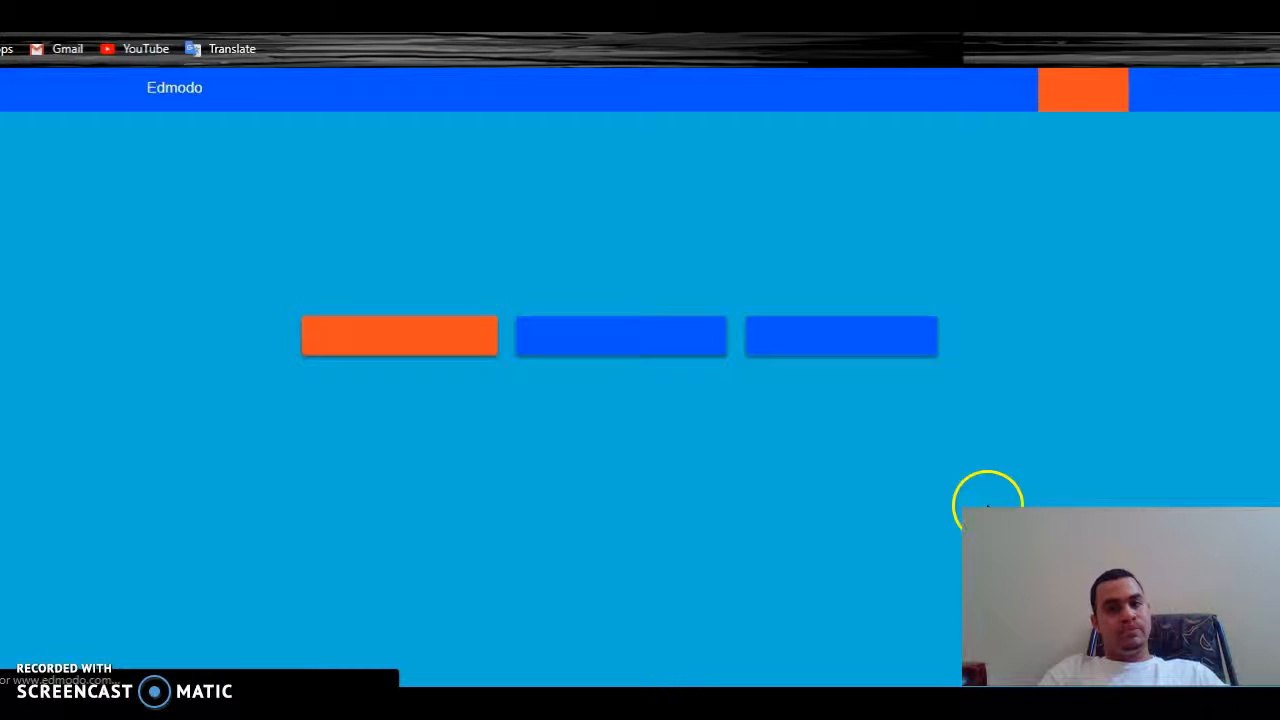
pyautogui.click(590, 345)
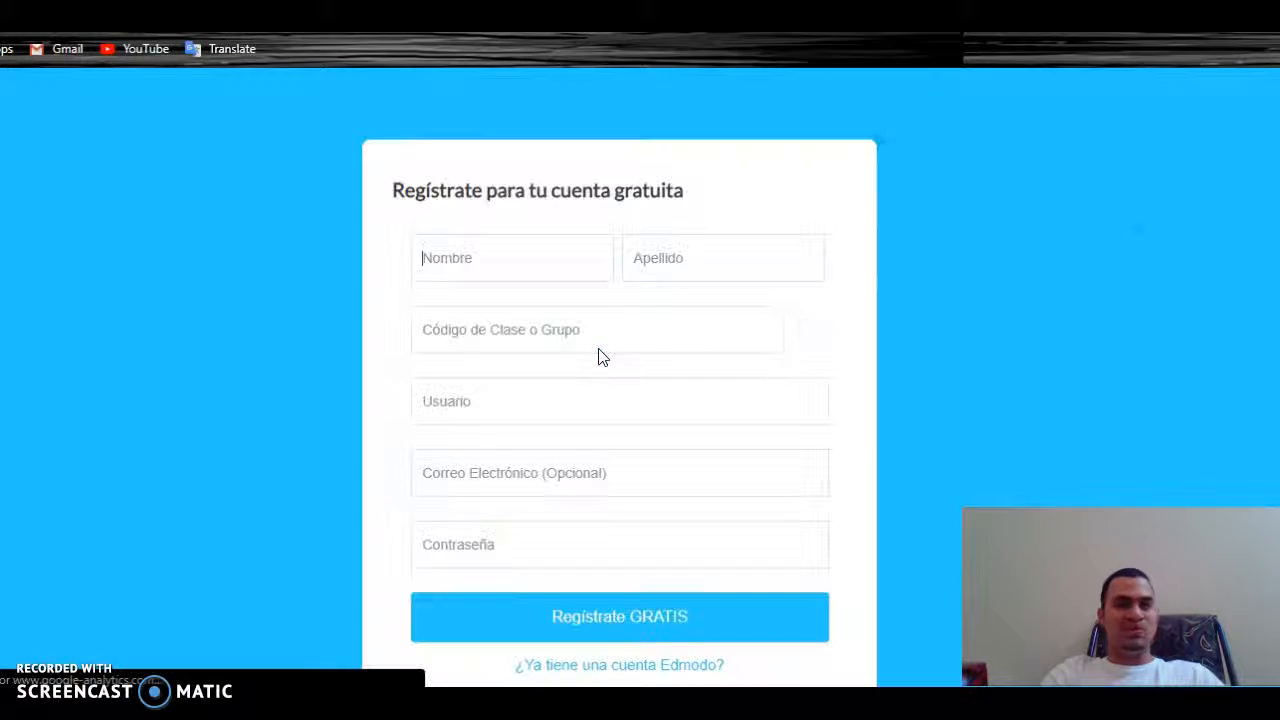
# Enter the student's first and last name and paste the copied class code
pyautogui.click(506, 278)
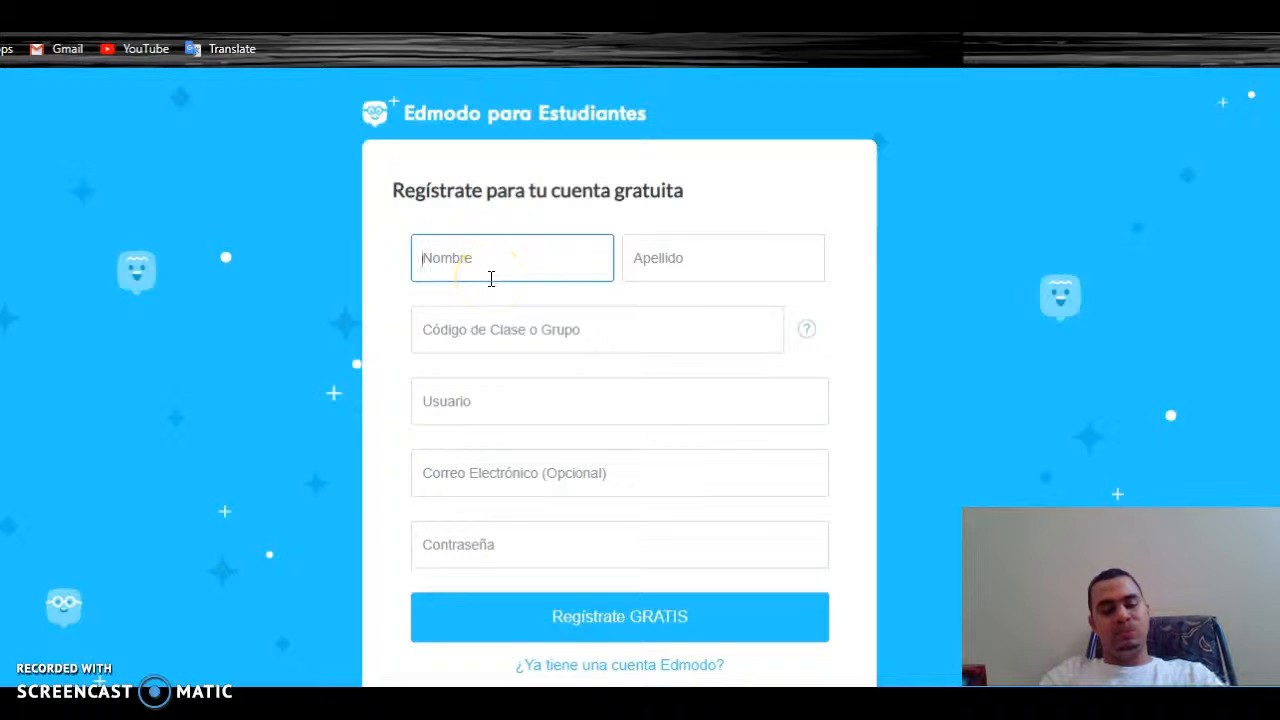
pyautogui.write('Juan')
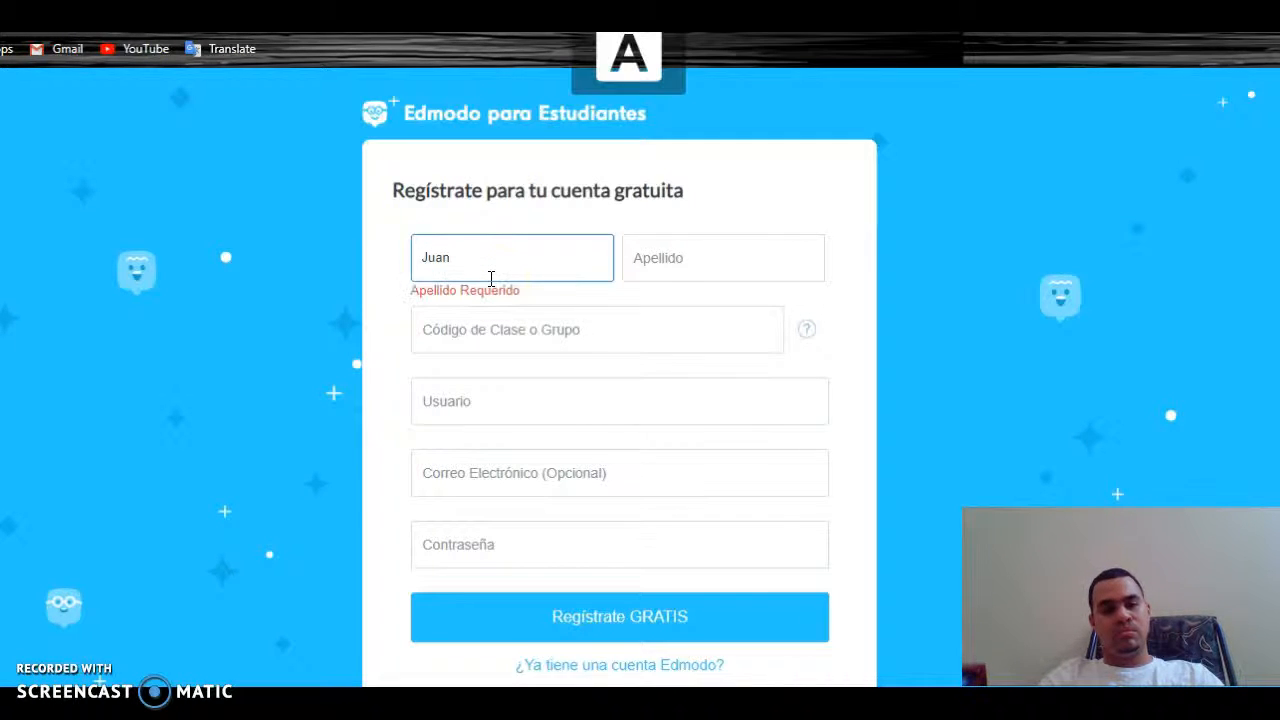
pyautogui.click(634, 257)
pyautogui.write('E')
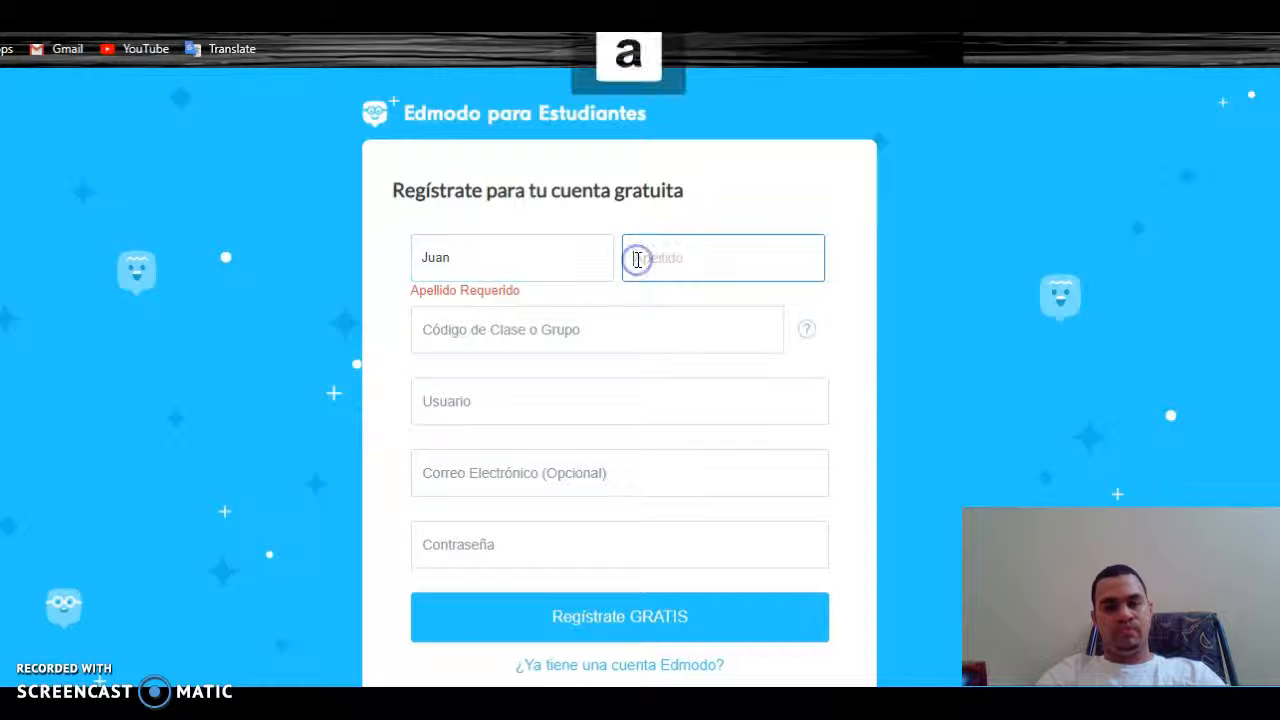
pyautogui.write('REZ')
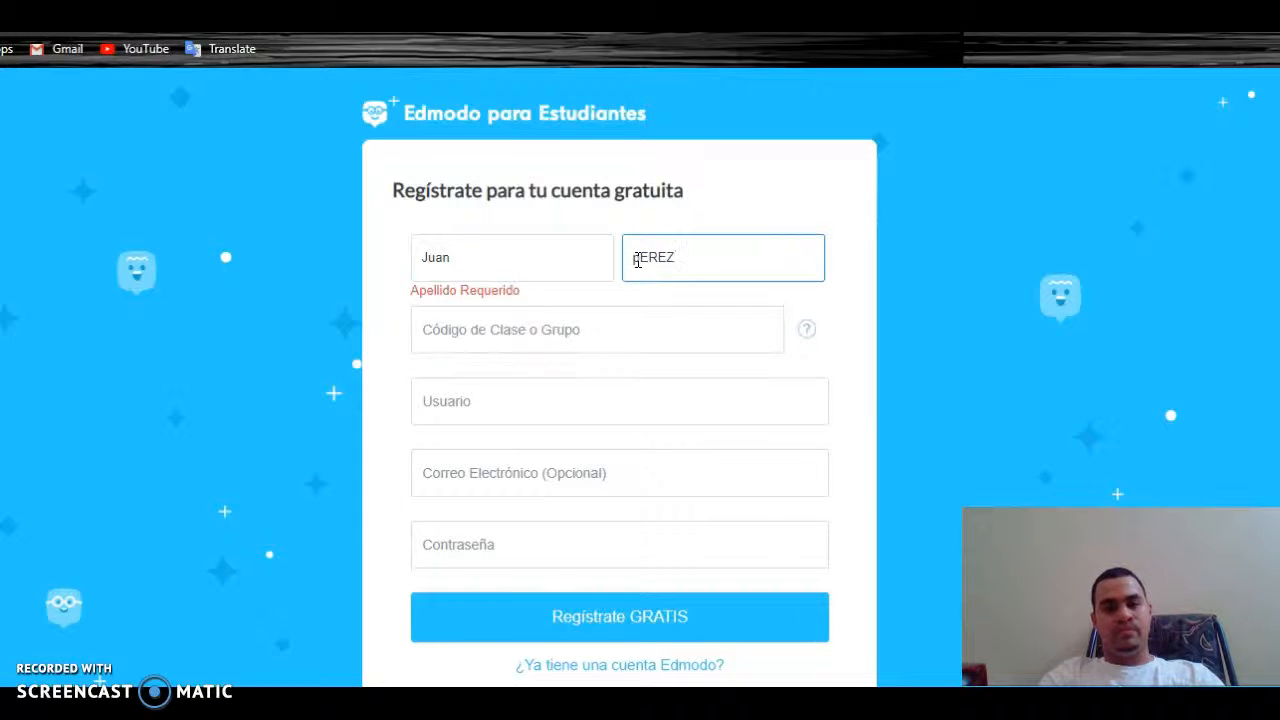
pyautogui.click(579, 321)
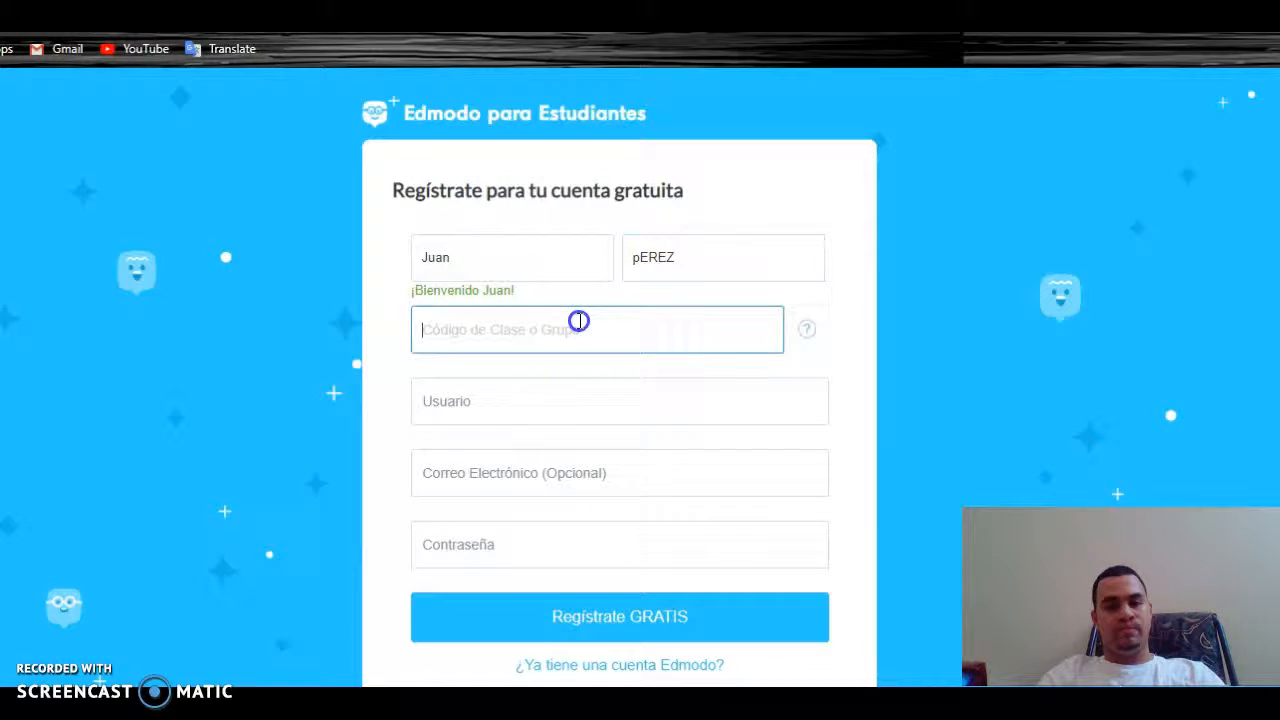
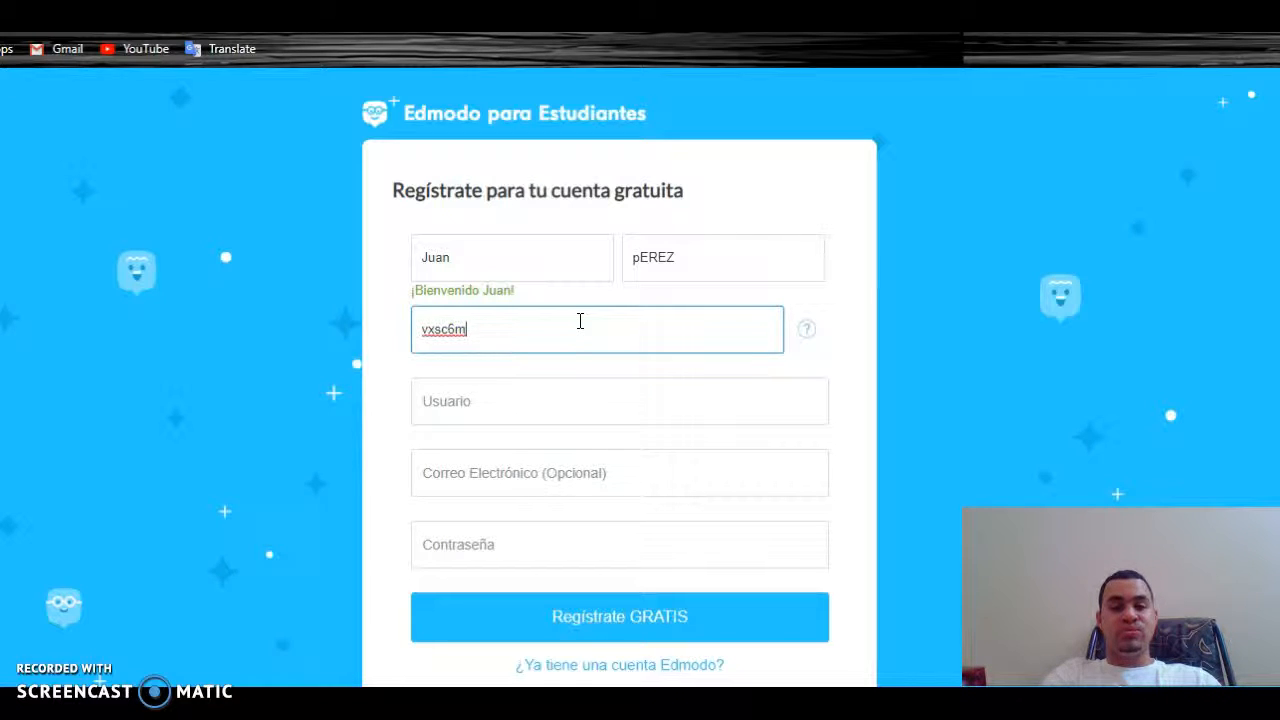
# Enter a username and submit the form, which flags the username as taken
pyautogui.click(480, 403)
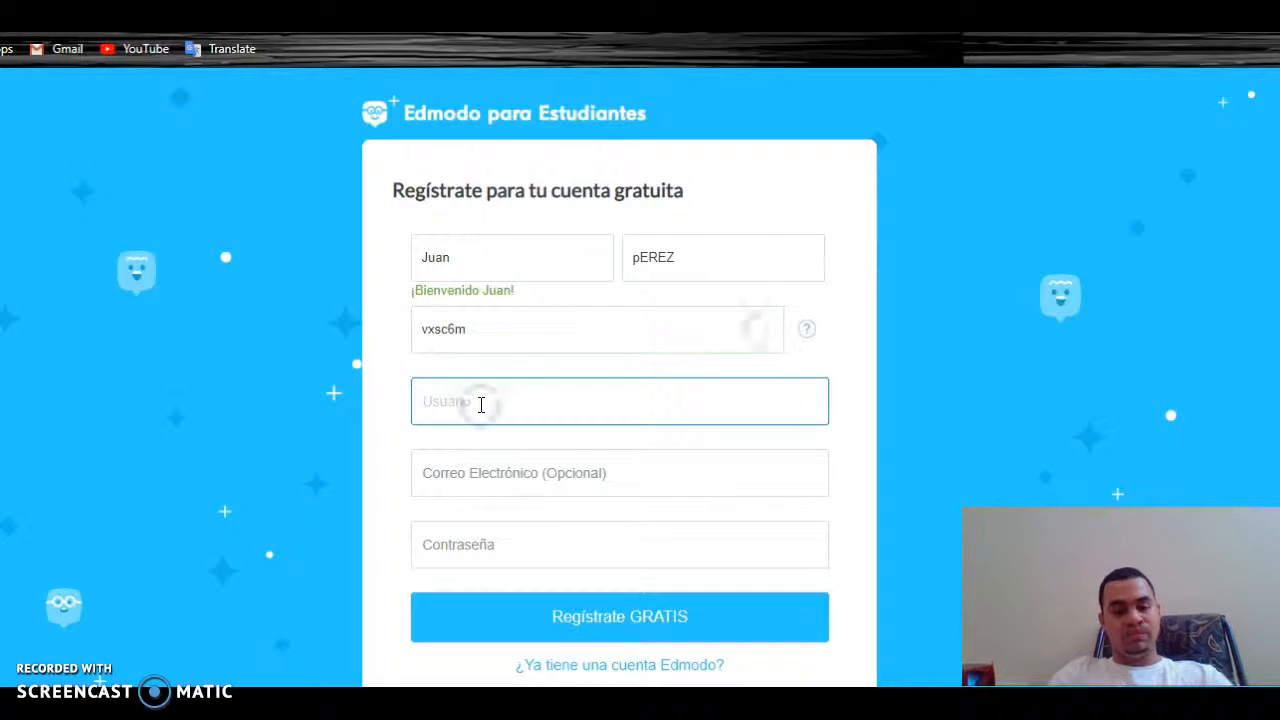
pyautogui.write('JUANCISO')
pyautogui.press('BackSpace')
pyautogui.press('BackSpace')
pyautogui.press('BackSpace')
pyautogui.press('BackSpace')
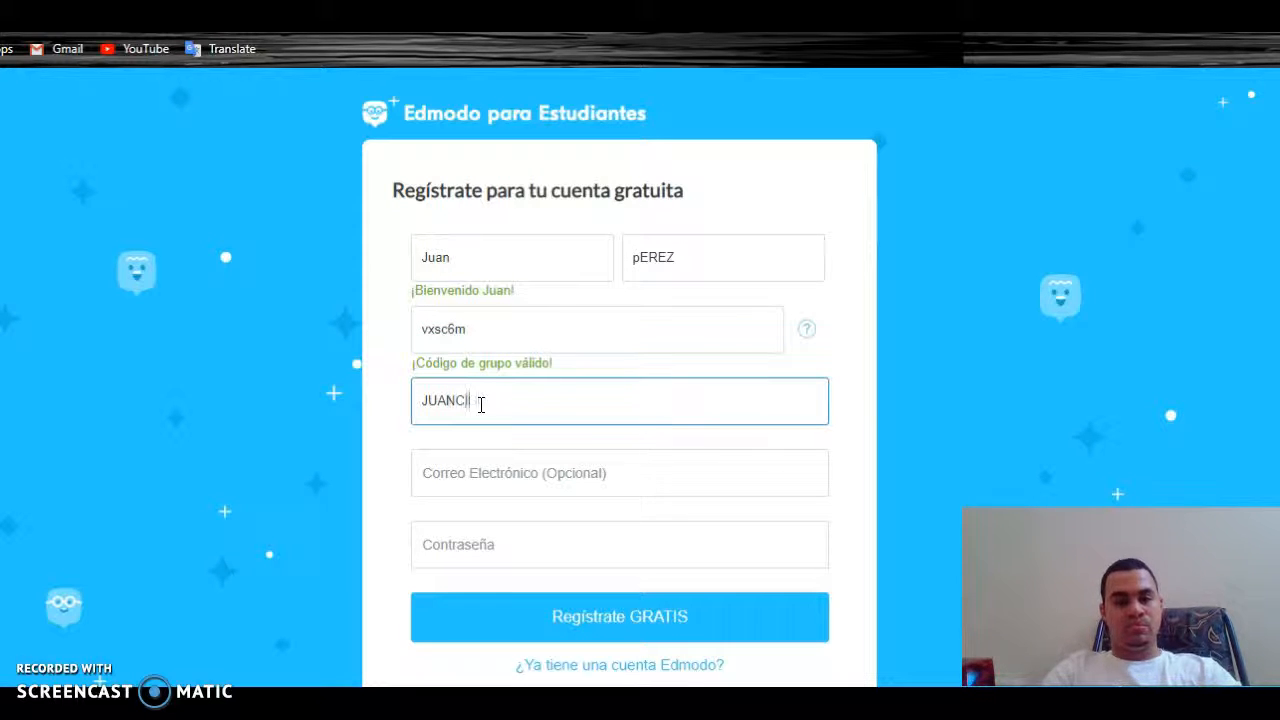
pyautogui.write('CITO20')
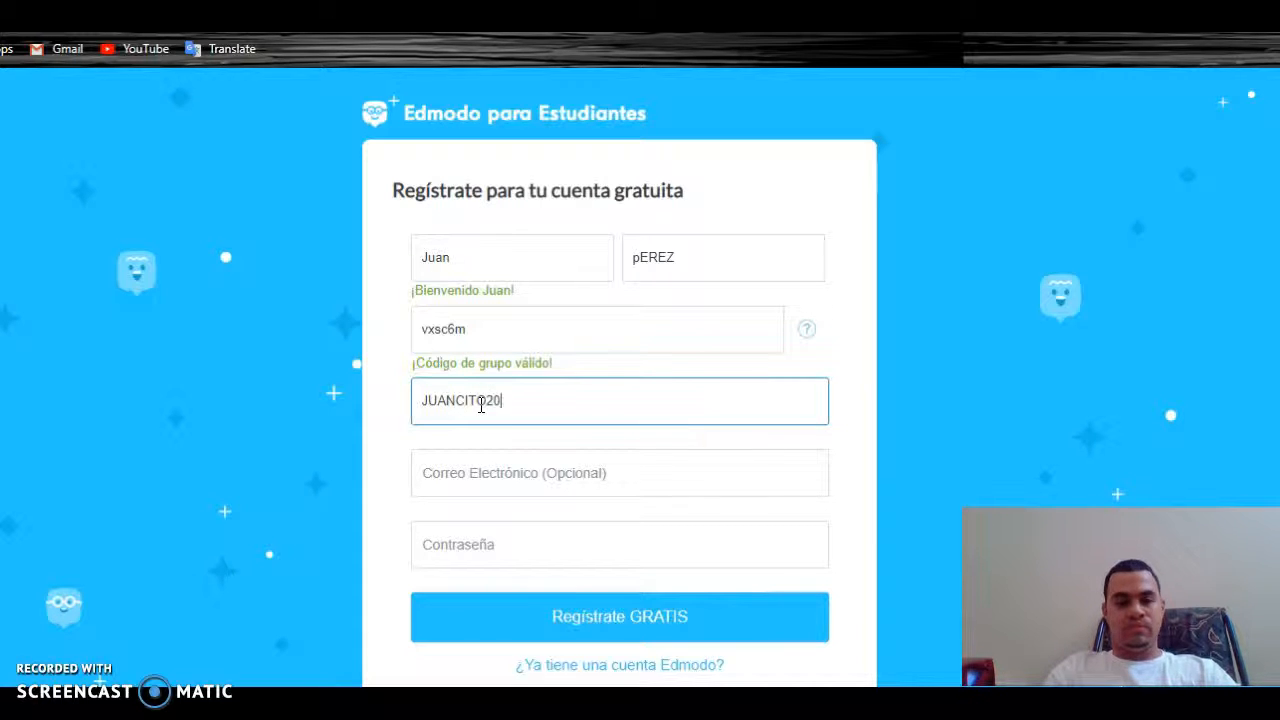
pyautogui.click(531, 618)
pyautogui.click(1054, 311)
# Try modifying the taken username by appending digits and letters
pyautogui.scroll(-1, 640, 400)
pyautogui.click(557, 416)
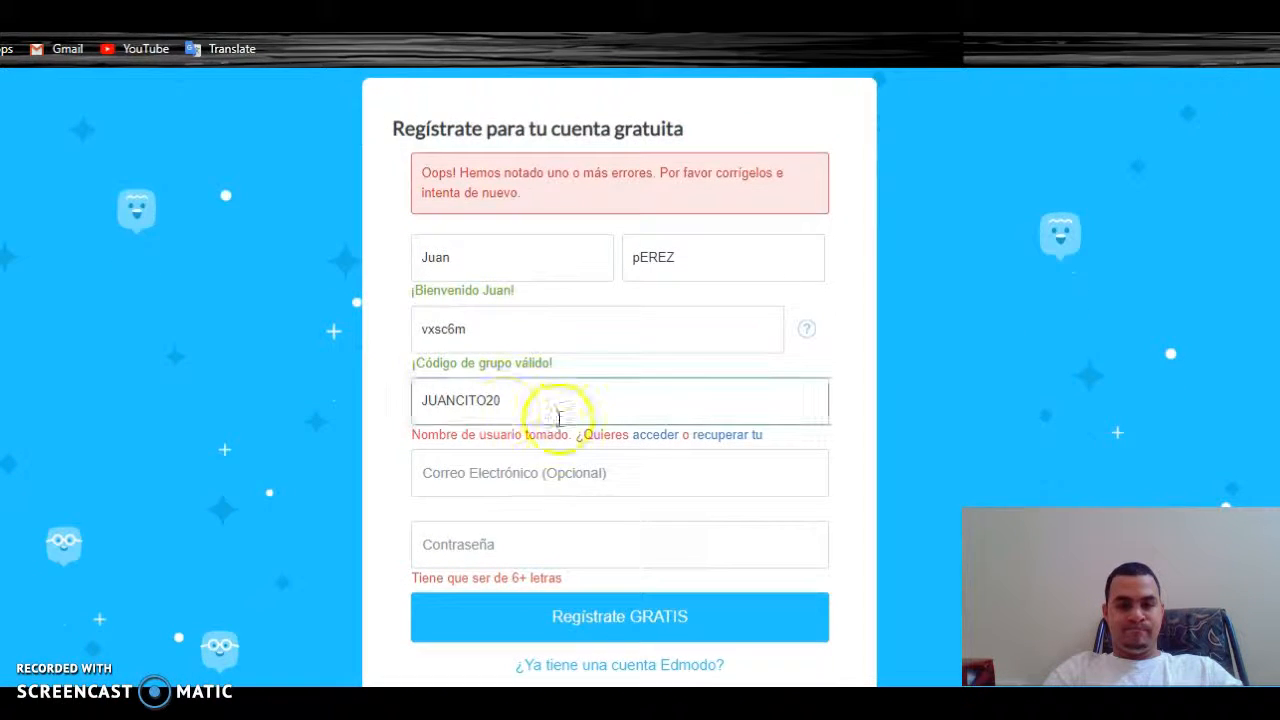
pyautogui.write('1')
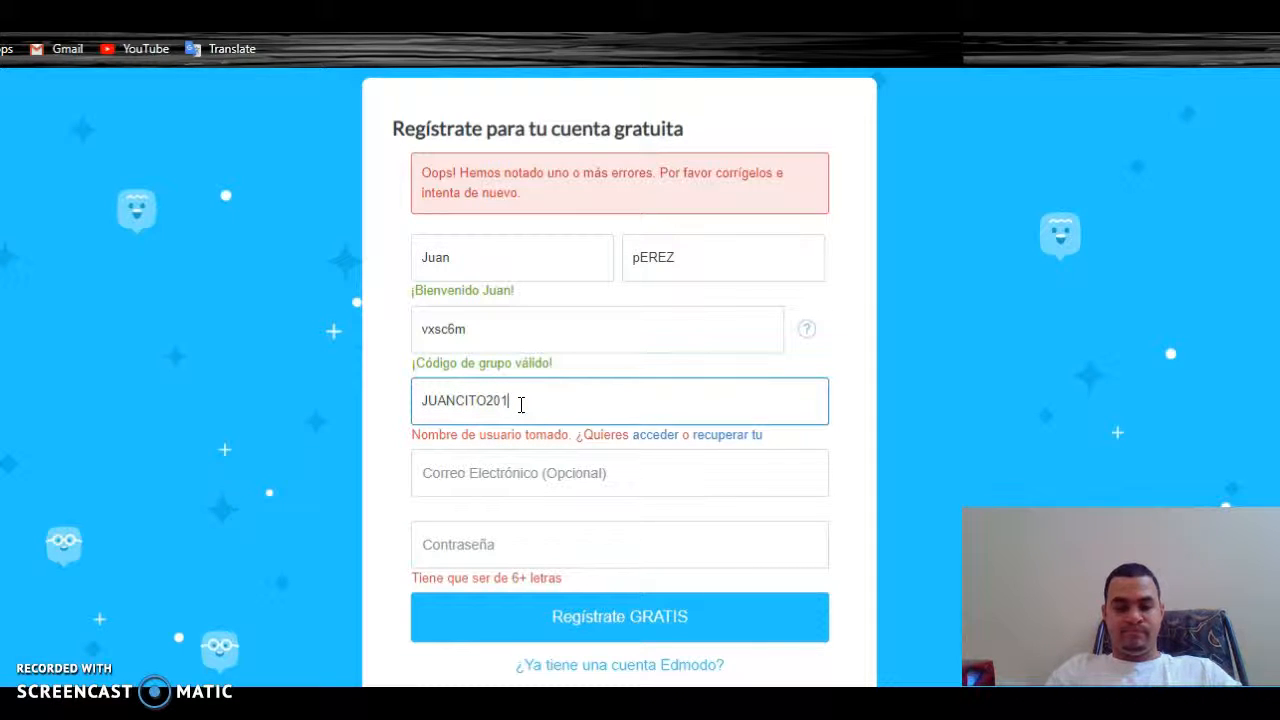
pyautogui.write('9')
pyautogui.click(528, 560)
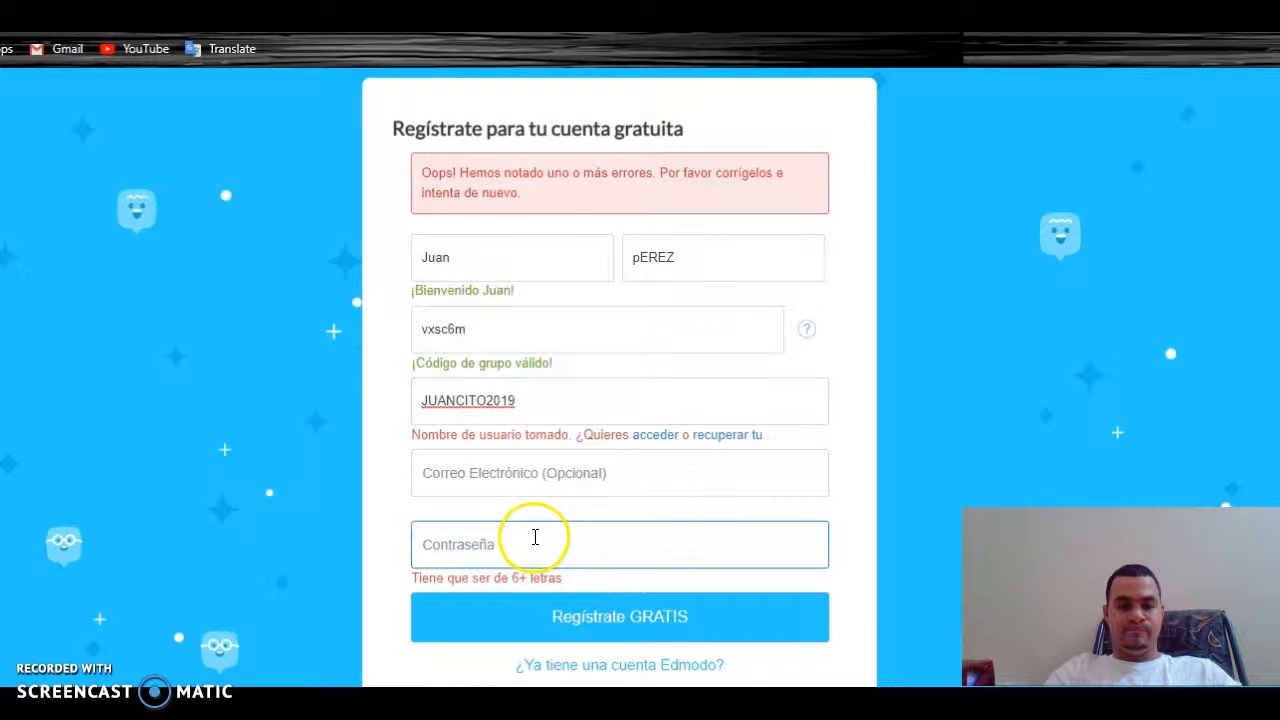
pyautogui.click(472, 416)
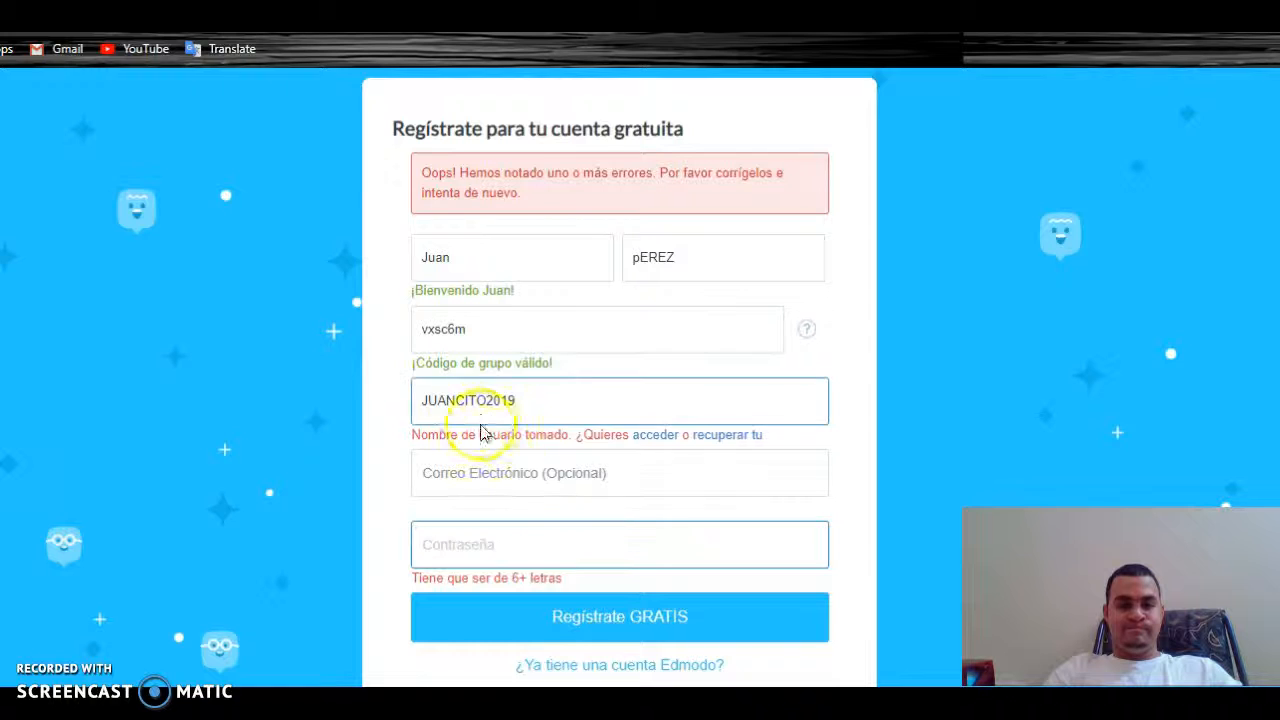
pyautogui.click(420, 470)
pyautogui.press('BackSpace')
pyautogui.write('S')
pyautogui.press('BackSpace')
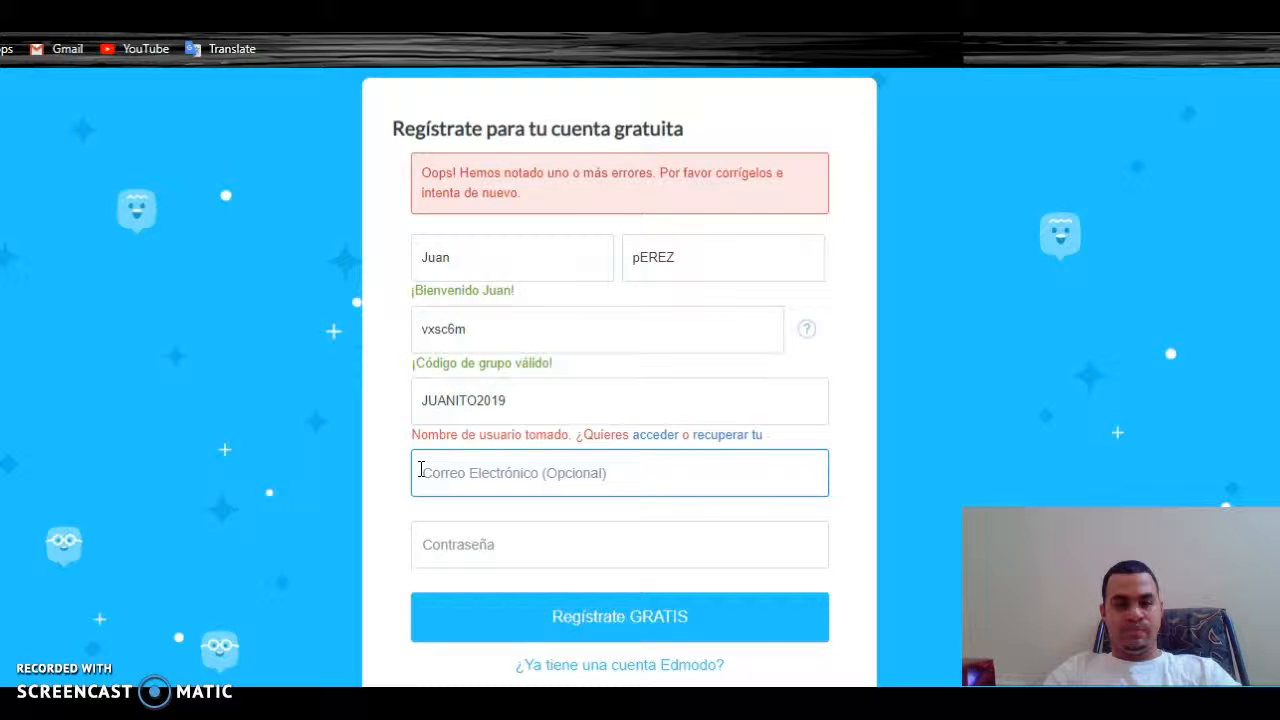
pyautogui.click(500, 544)
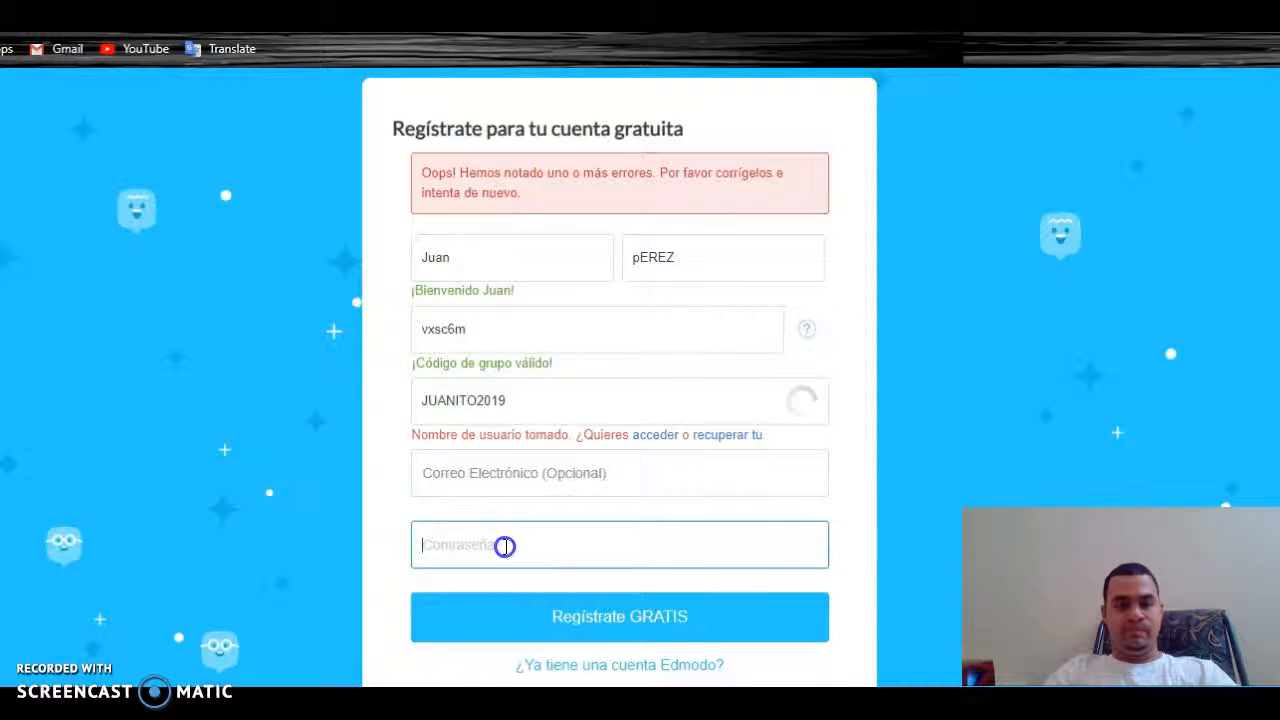
# Replace the username with a new one and resubmit the form
pyautogui.doubleClick(520, 403)
pyautogui.press('BackSpace')
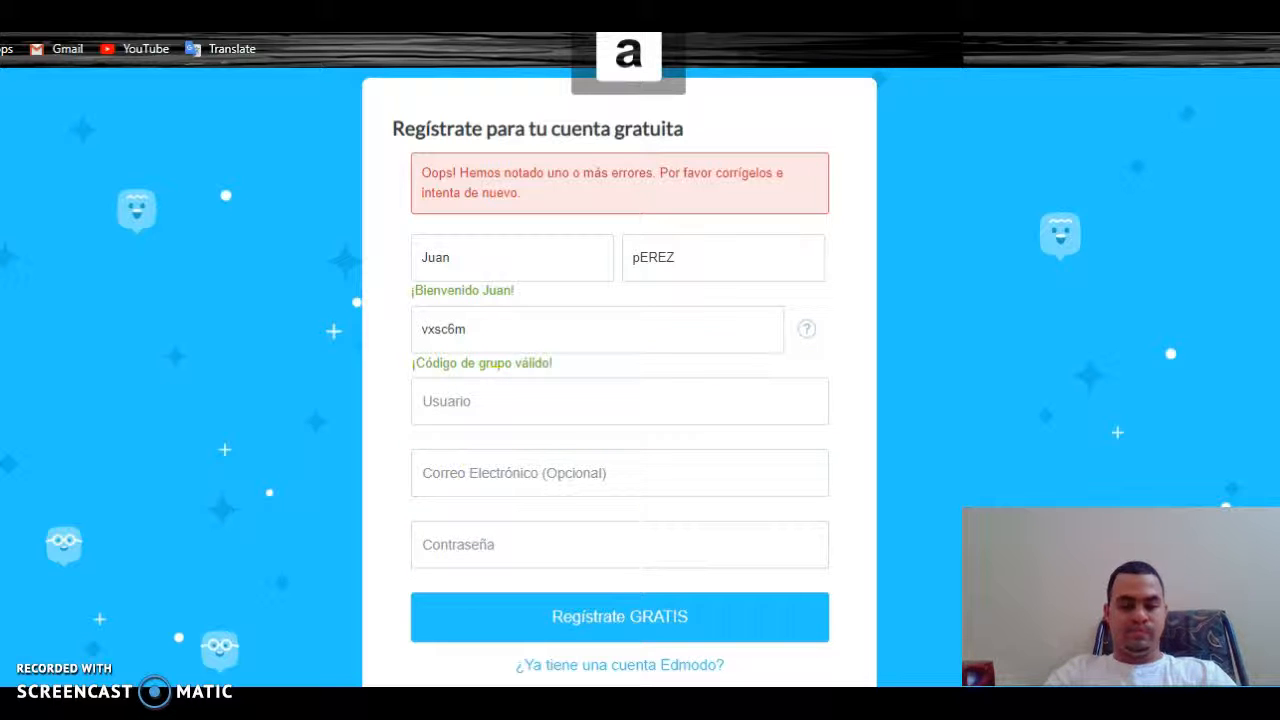
pyautogui.click(480, 391)
pyautogui.write('jua')
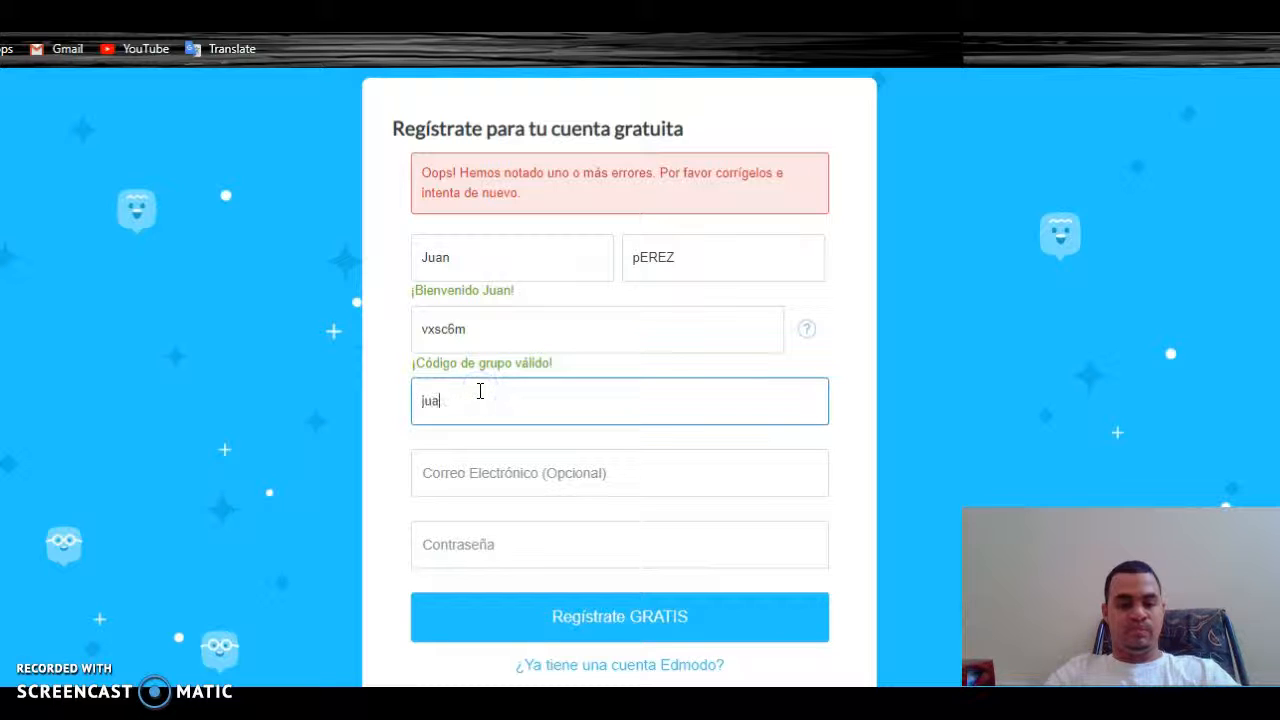
pyautogui.write('nperez20')
pyautogui.click(503, 560)
pyautogui.click(500, 635)
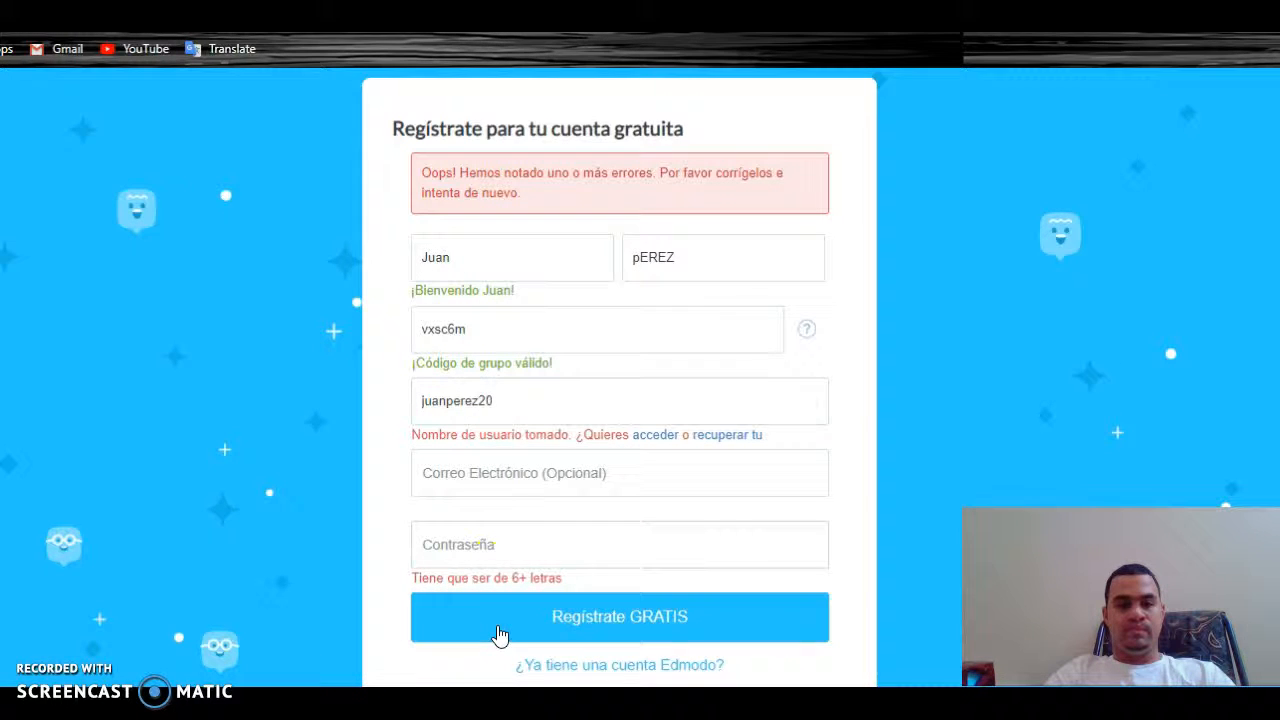
# Rework the username again until an available one is accepted
pyautogui.click(531, 415)
pyautogui.write('19')
pyautogui.click(509, 471)
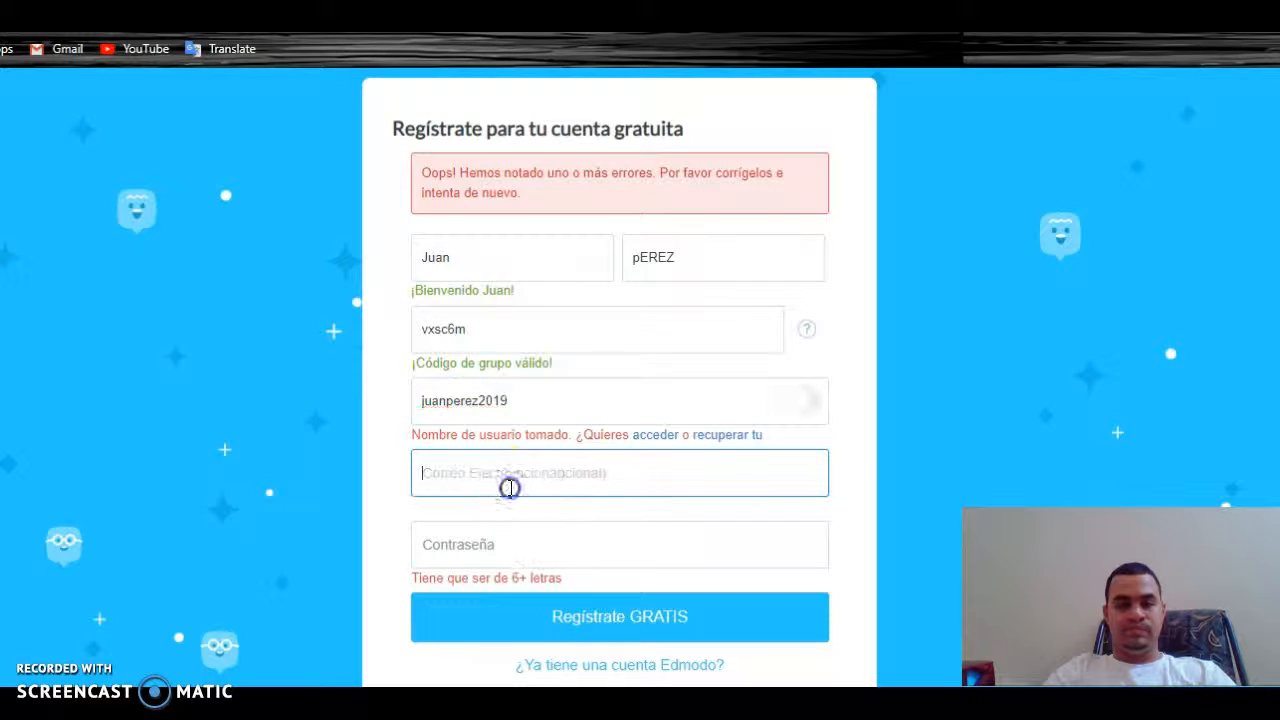
pyautogui.click(535, 416)
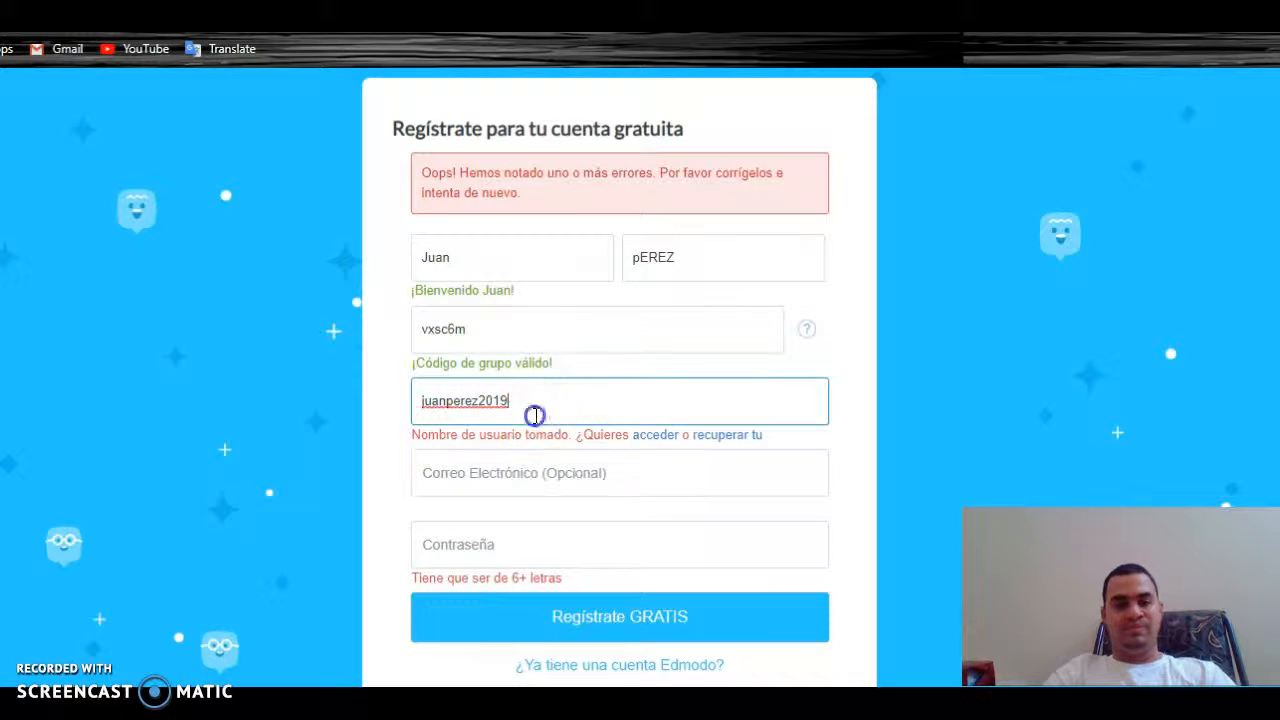
pyautogui.press('BackSpace')
pyautogui.press('BackSpace')
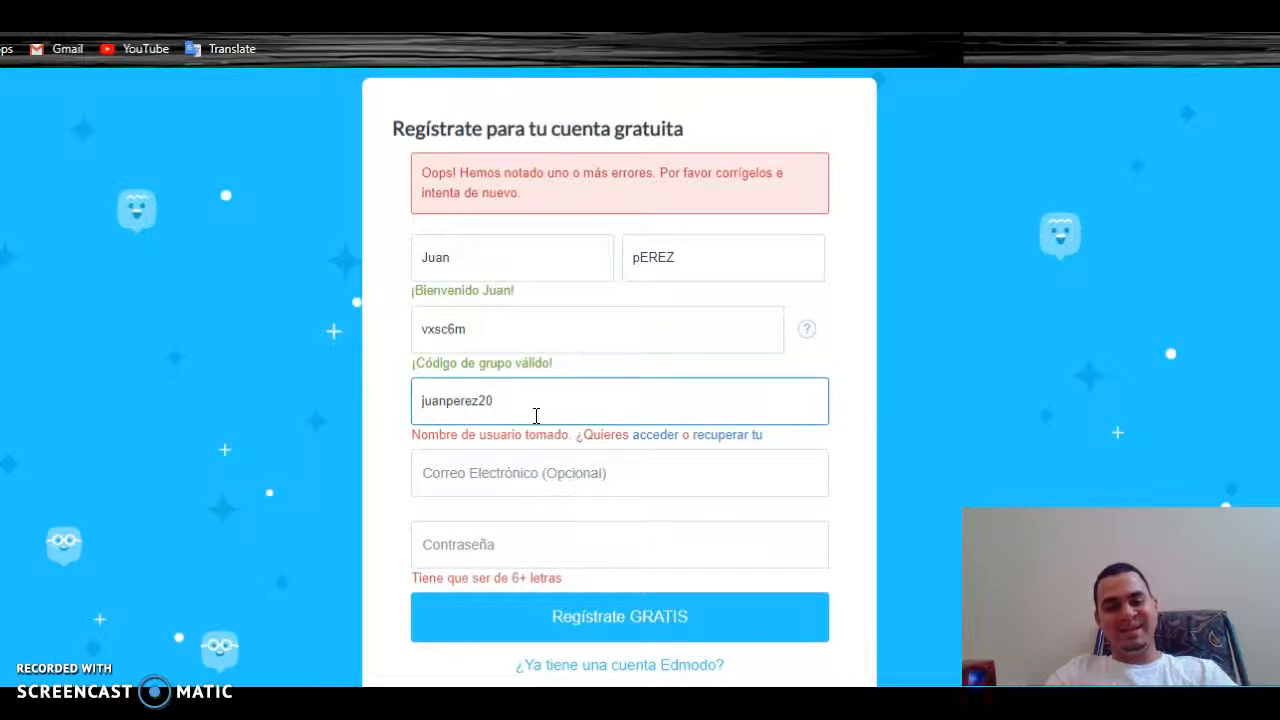
pyautogui.press('BackSpace')
pyautogui.press('BackSpace')
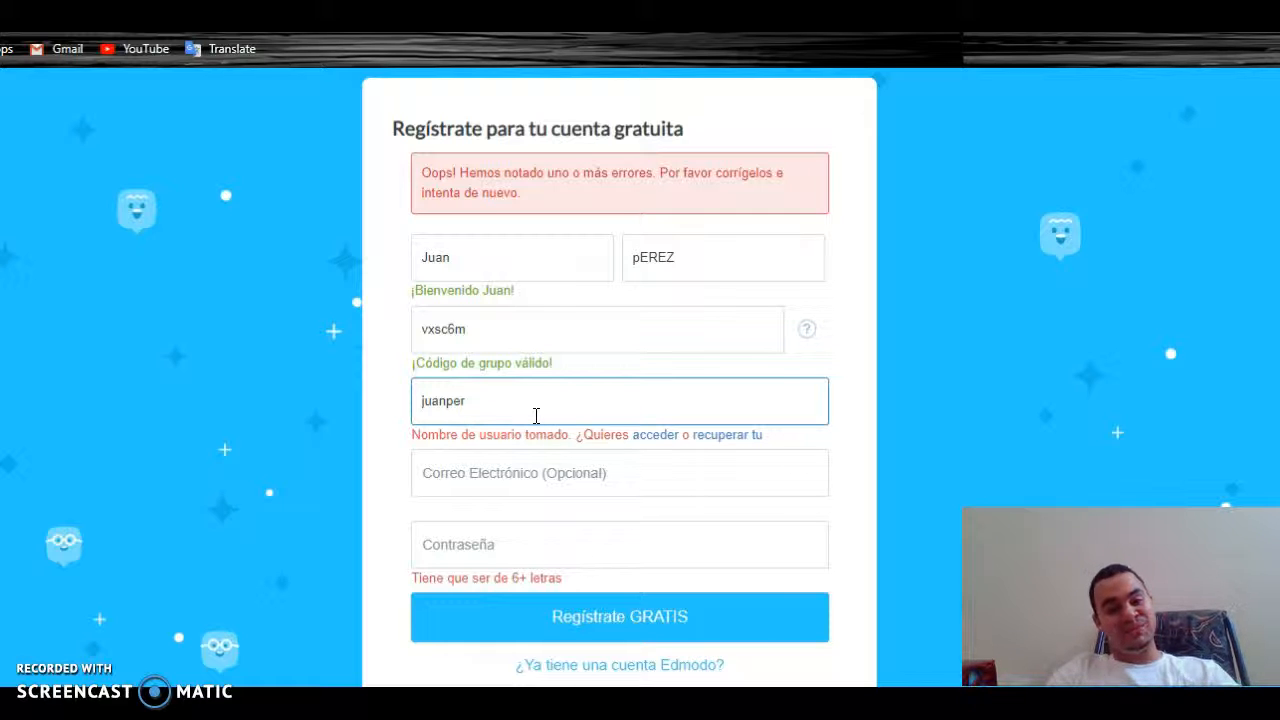
pyautogui.press('BackSpace')
pyautogui.press('BackSpace')
pyautogui.press('BackSpace')
pyautogui.press('BackSpace')
pyautogui.press('BackSpace')
pyautogui.press('BackSpace')
pyautogui.press('BackSpace')
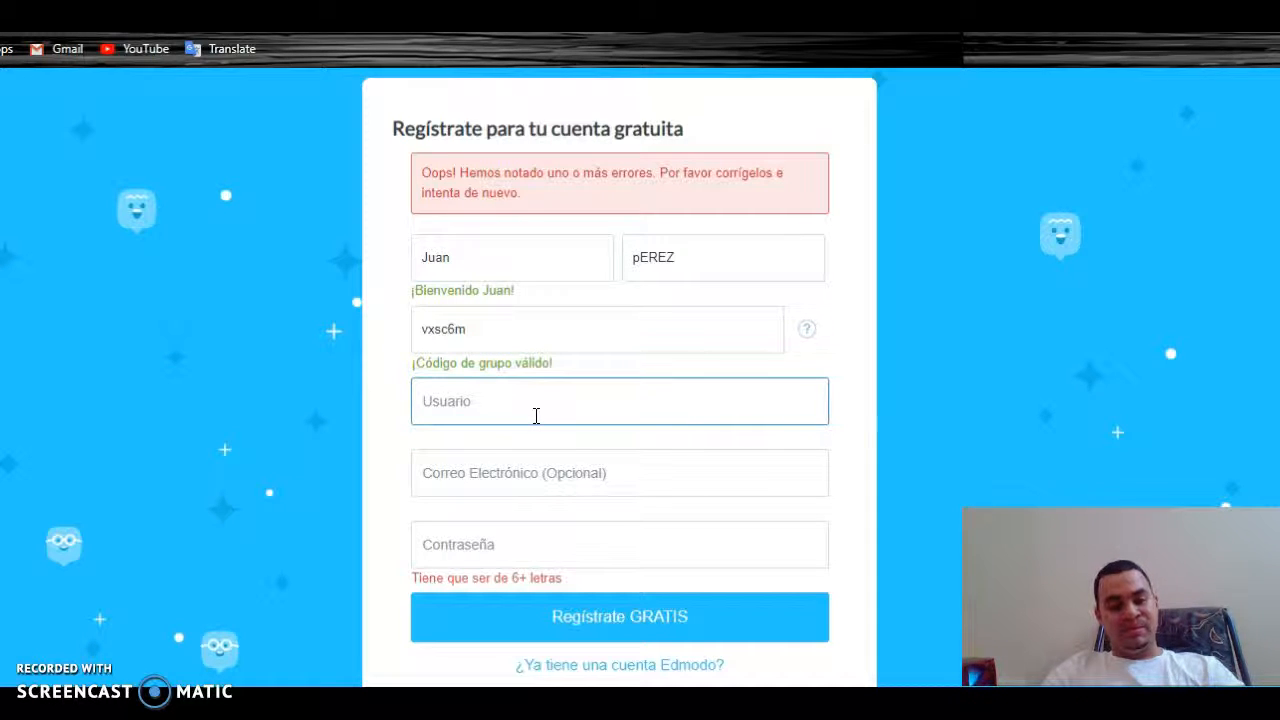
pyautogui.click(409, 394)
pyautogui.click(428, 397)
pyautogui.write('els')
pyautogui.press('BackSpace')
pyautogui.press('BackSpace')
pyautogui.press('BackSpace')
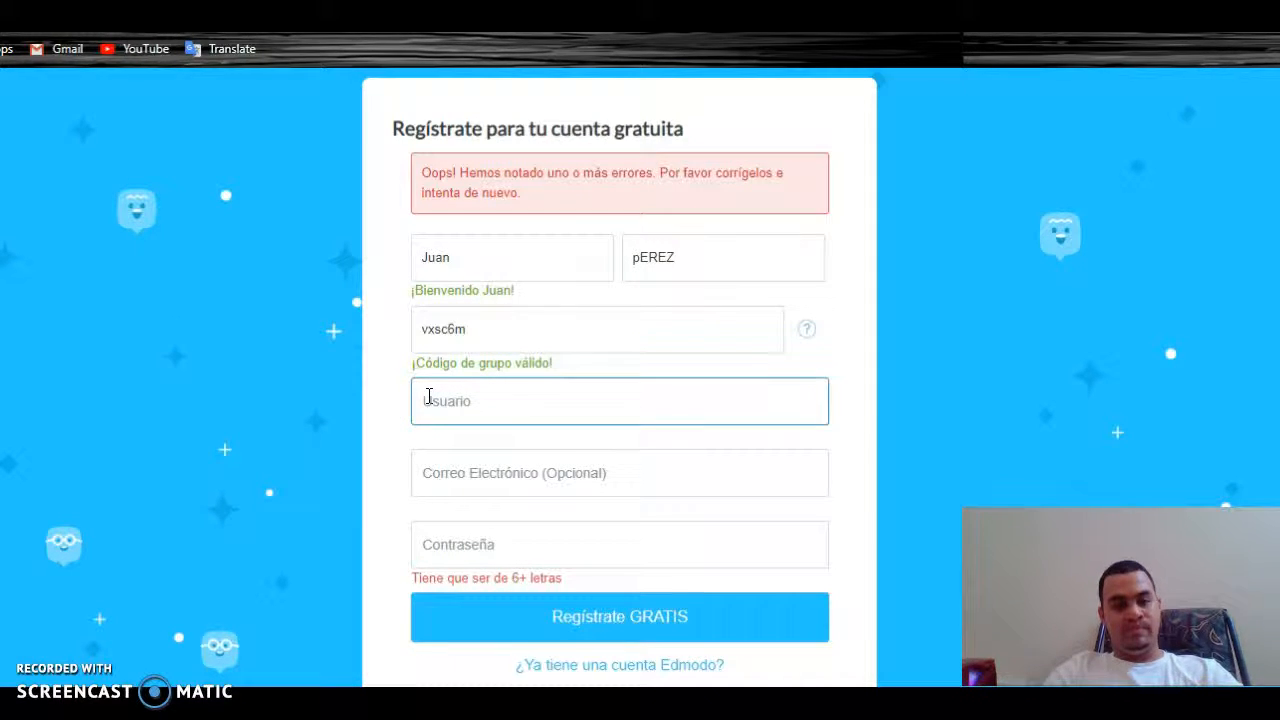
pyautogui.click(440, 401)
pyautogui.write('perez')
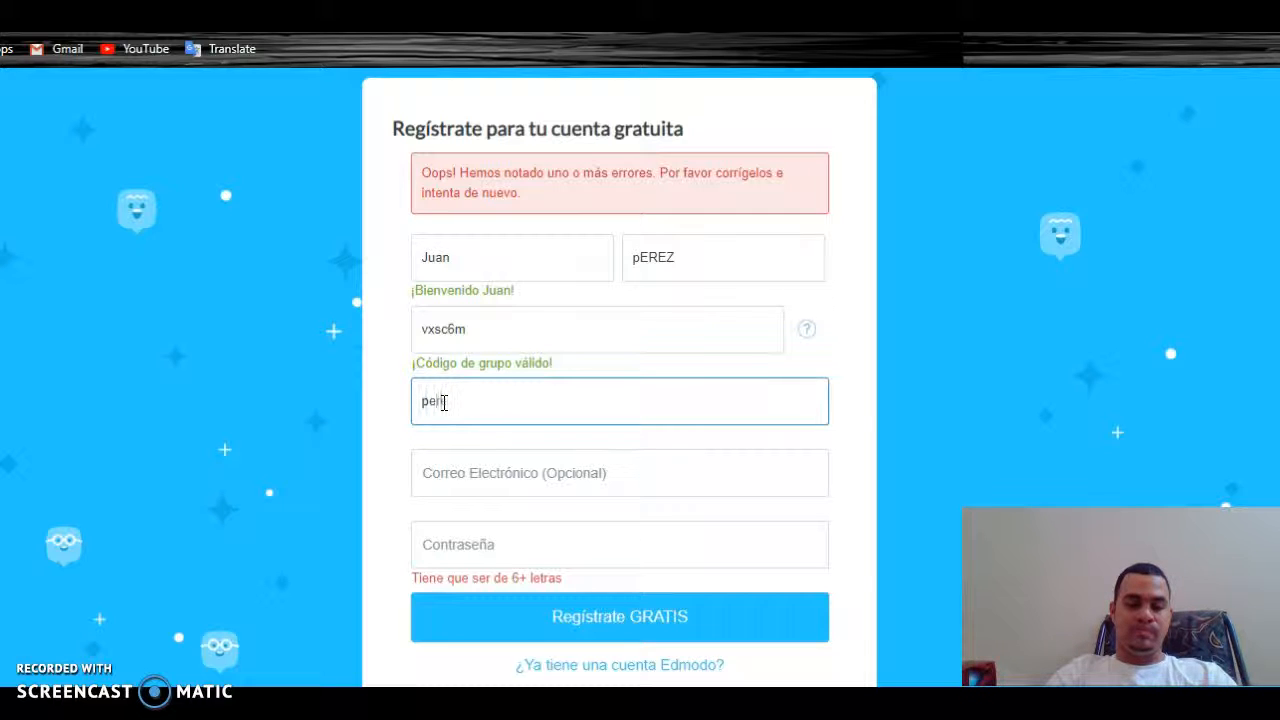
pyautogui.write('juan')
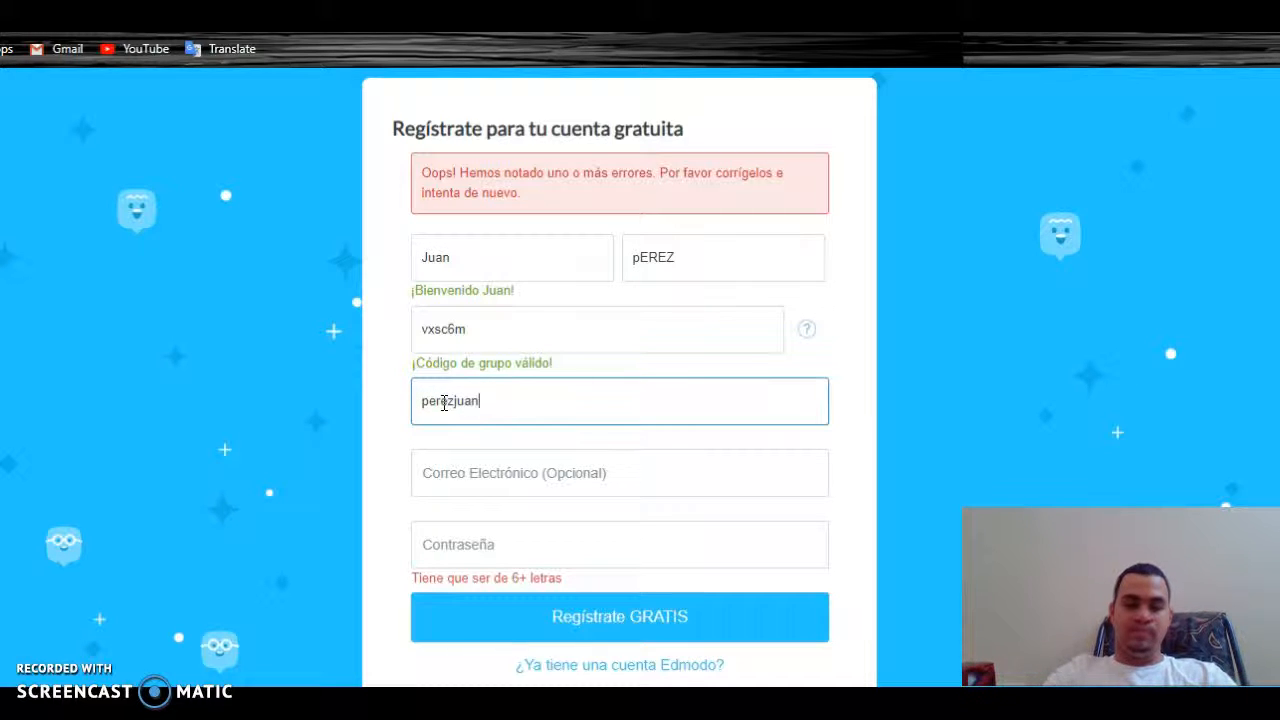
pyautogui.write('19')
pyautogui.click(480, 463)
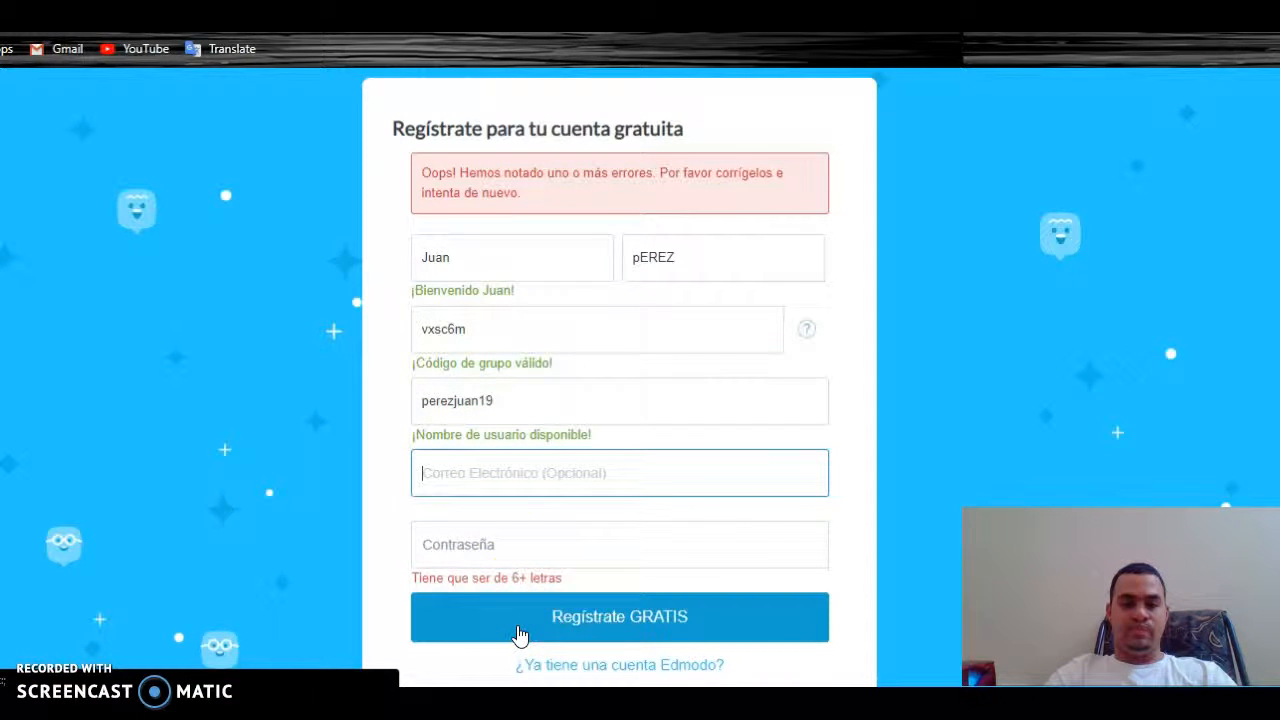
# Enter a six-character password and submit to create the student account
pyautogui.click(519, 549)
pyautogui.write('••••••')
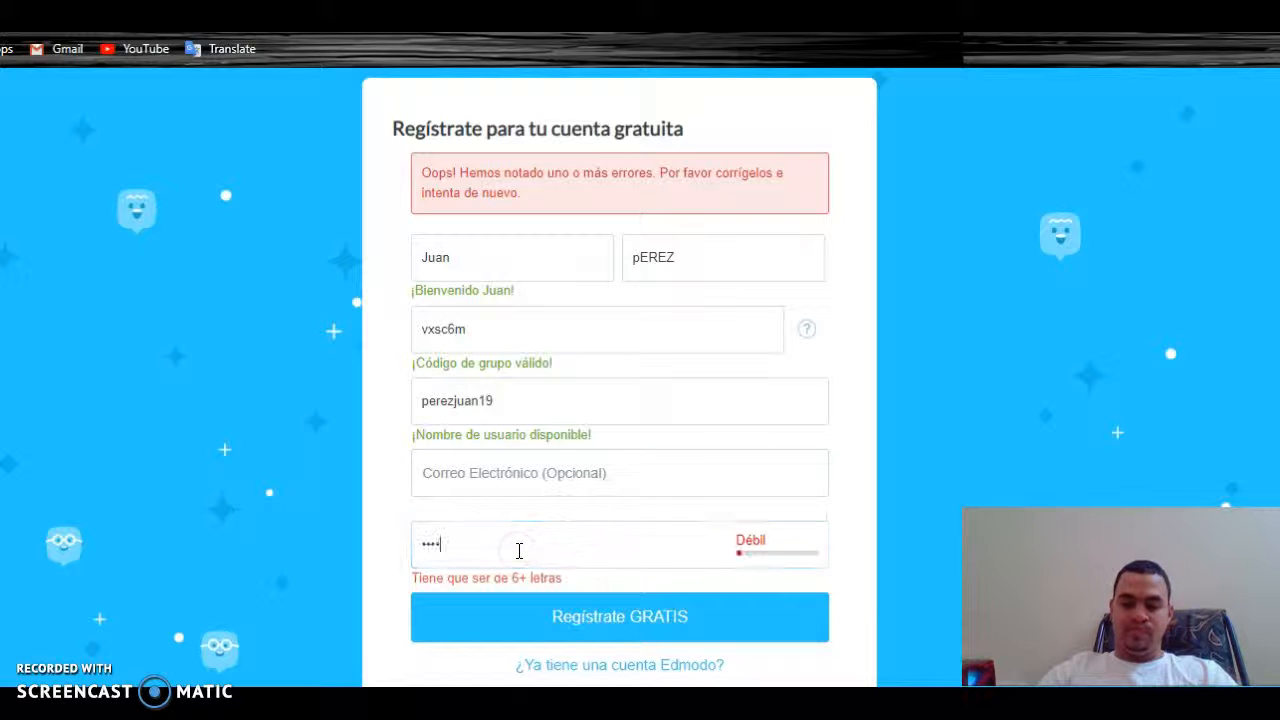
pyautogui.click(566, 613)
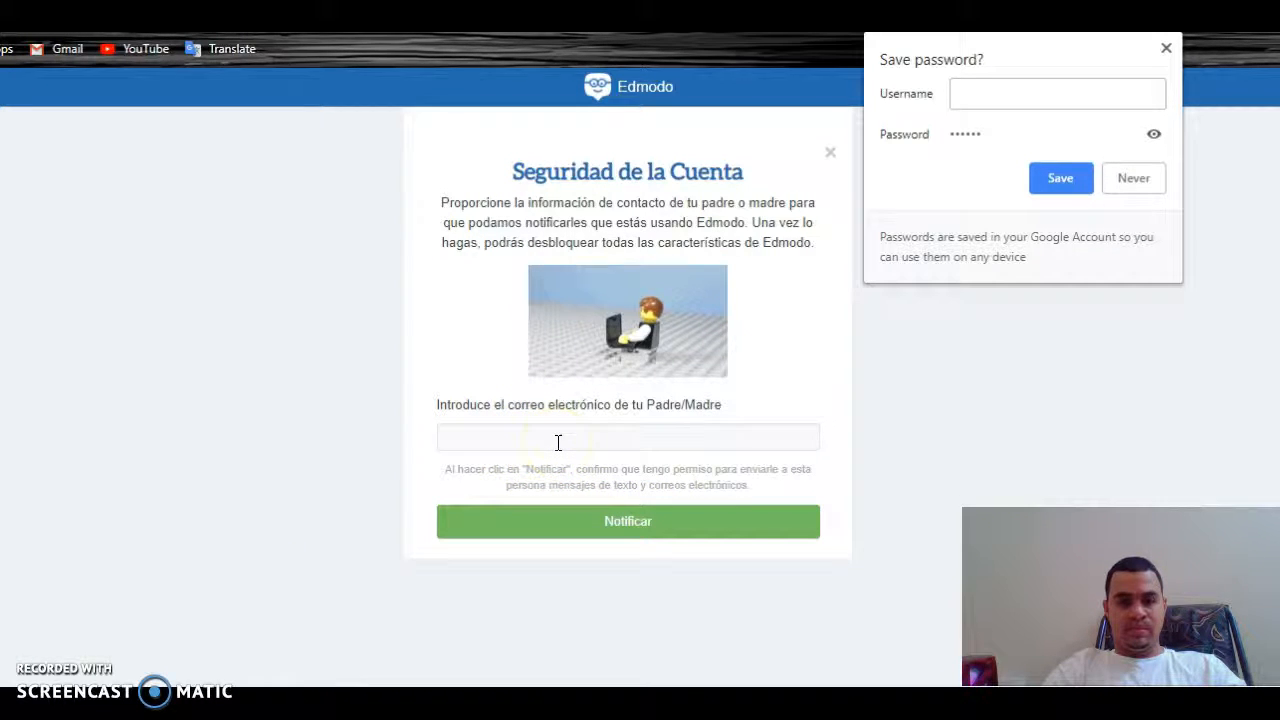
# Decline saving the browser password and select the parent e-mail field on the security card
pyautogui.click(1131, 180)
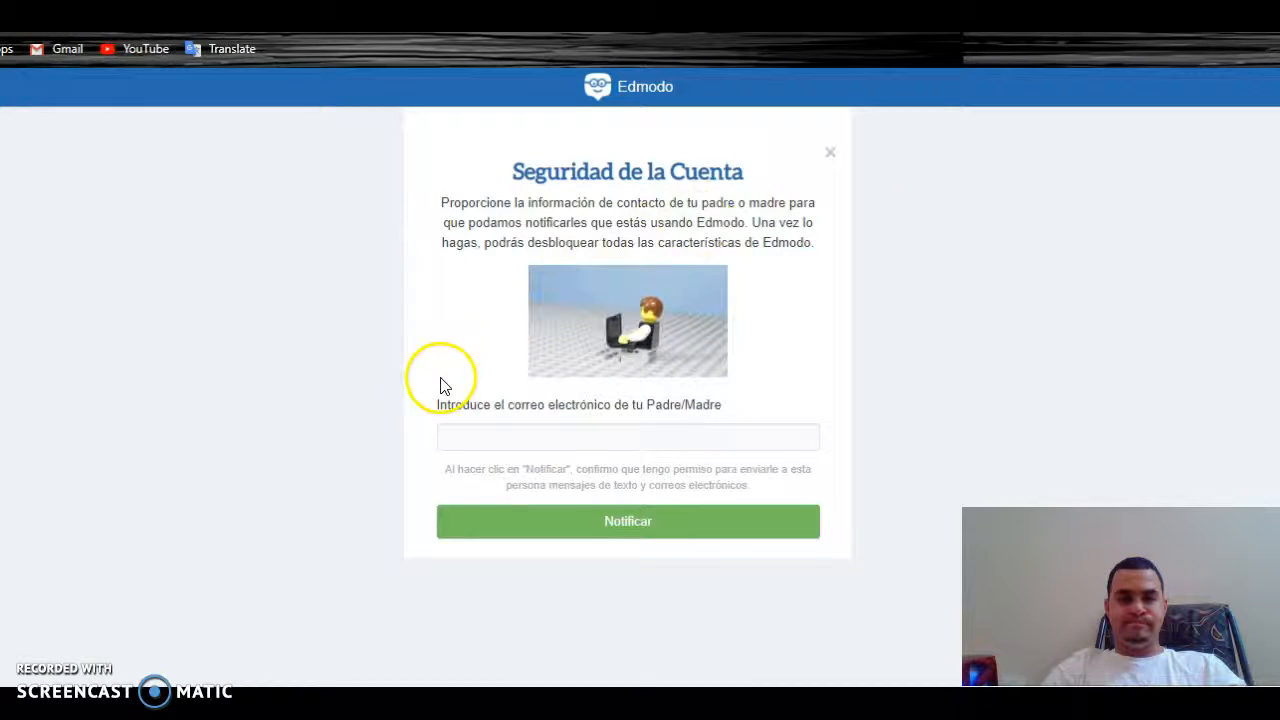
pyautogui.click(580, 521)
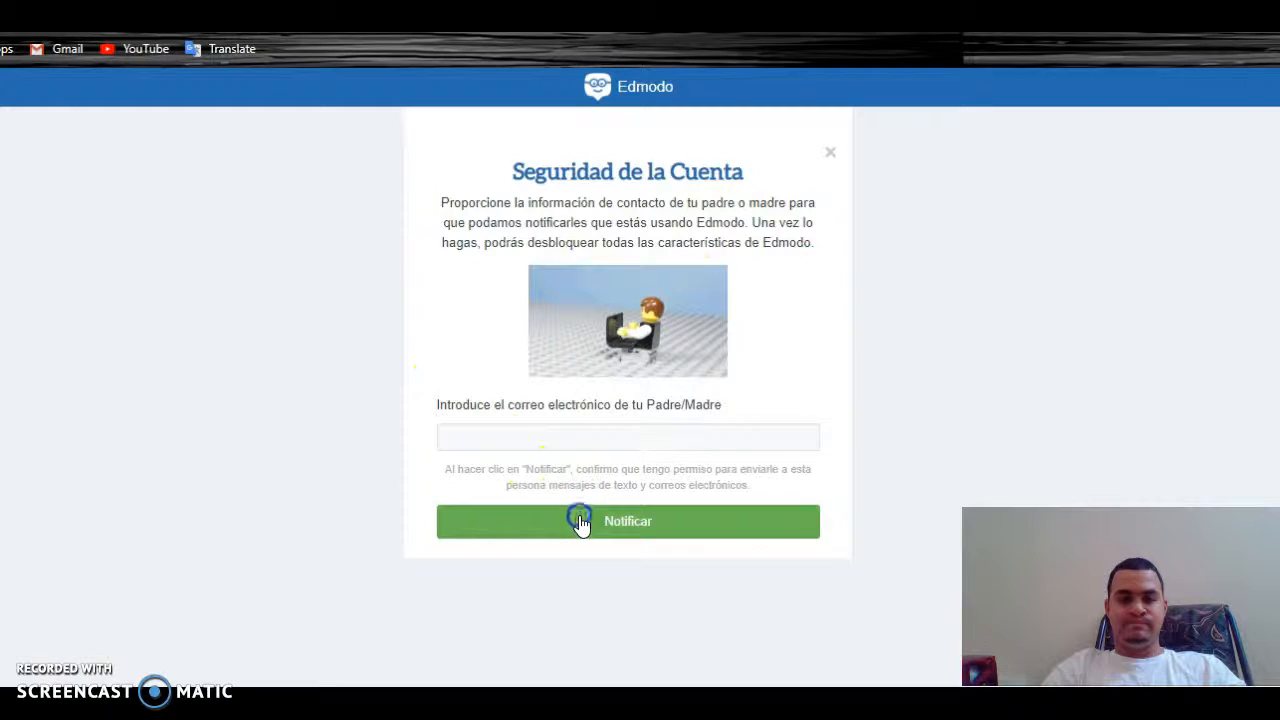
pyautogui.click(552, 447)
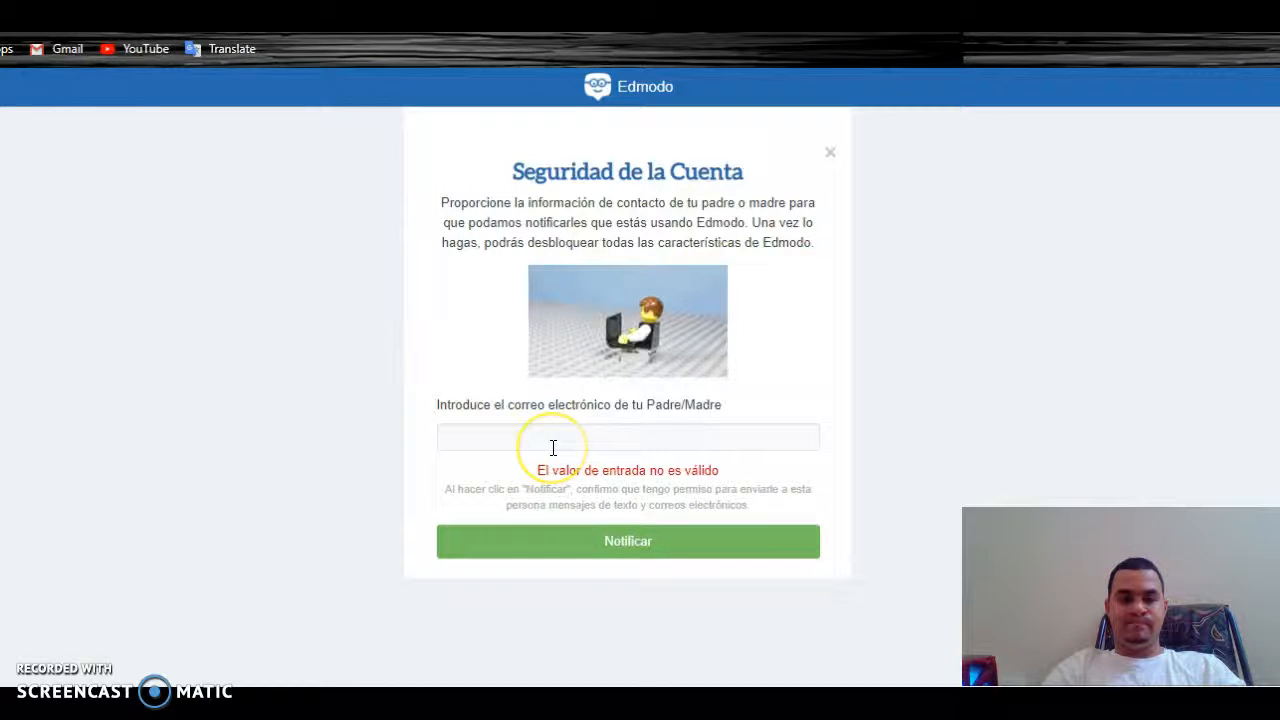
pyautogui.click(552, 447)
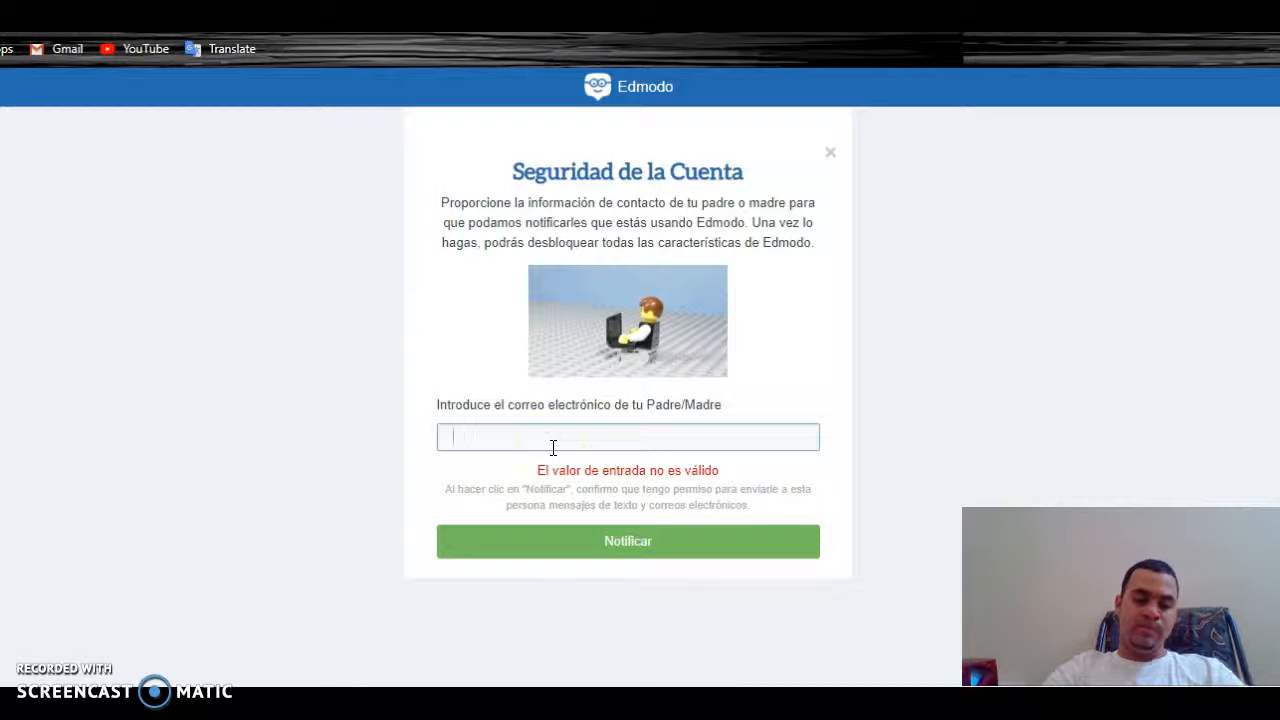
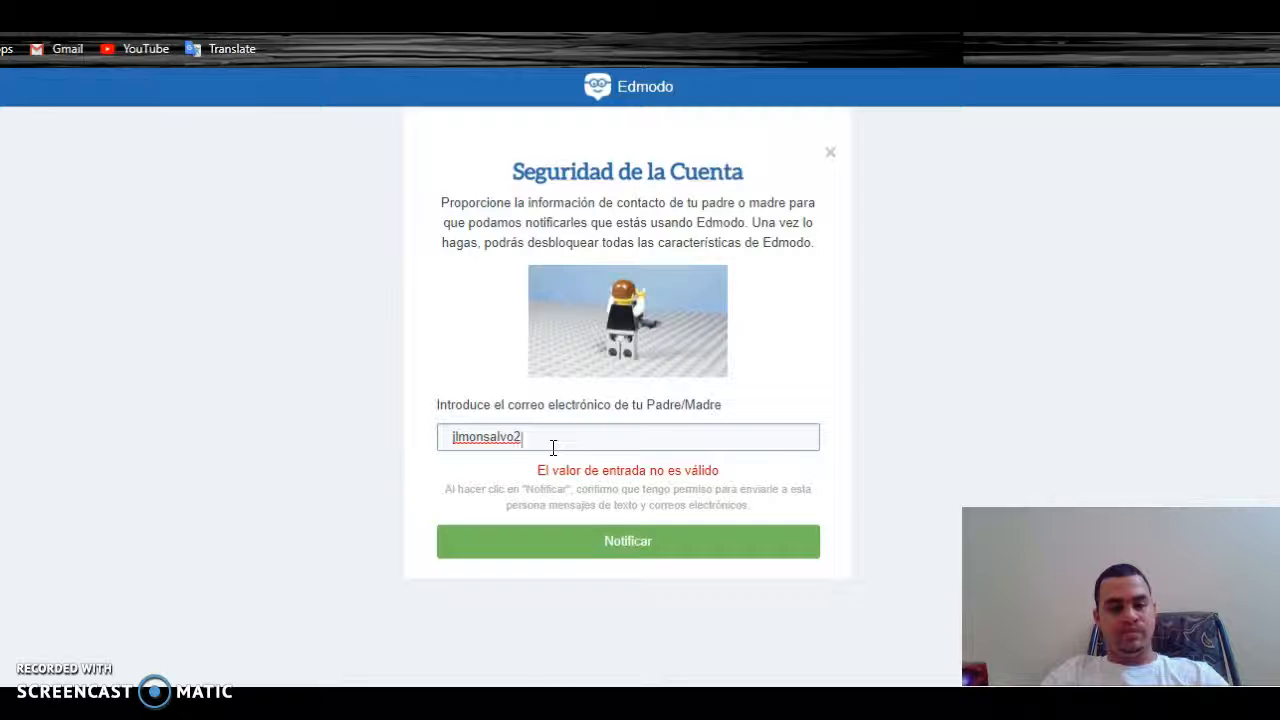
# Enter the parent's e-mail address, send the Notificar alert, and close the security card
pyautogui.click(572, 538)
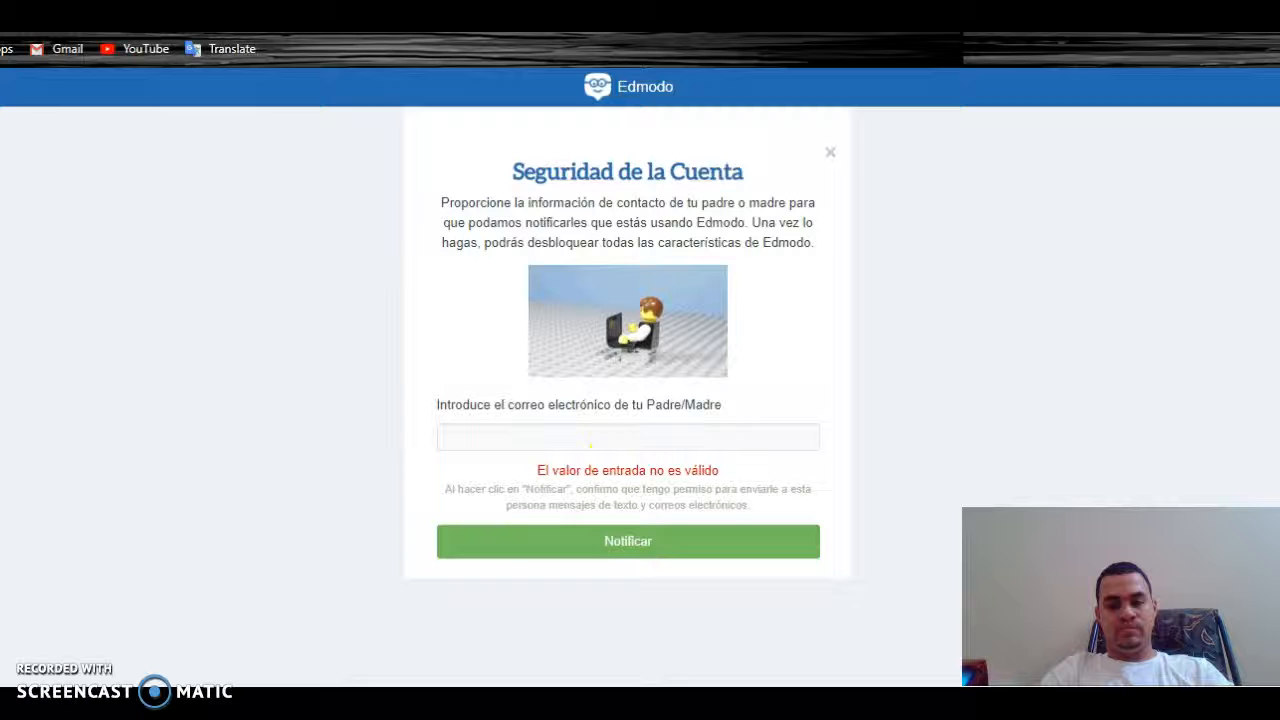
pyautogui.click(14, 18)
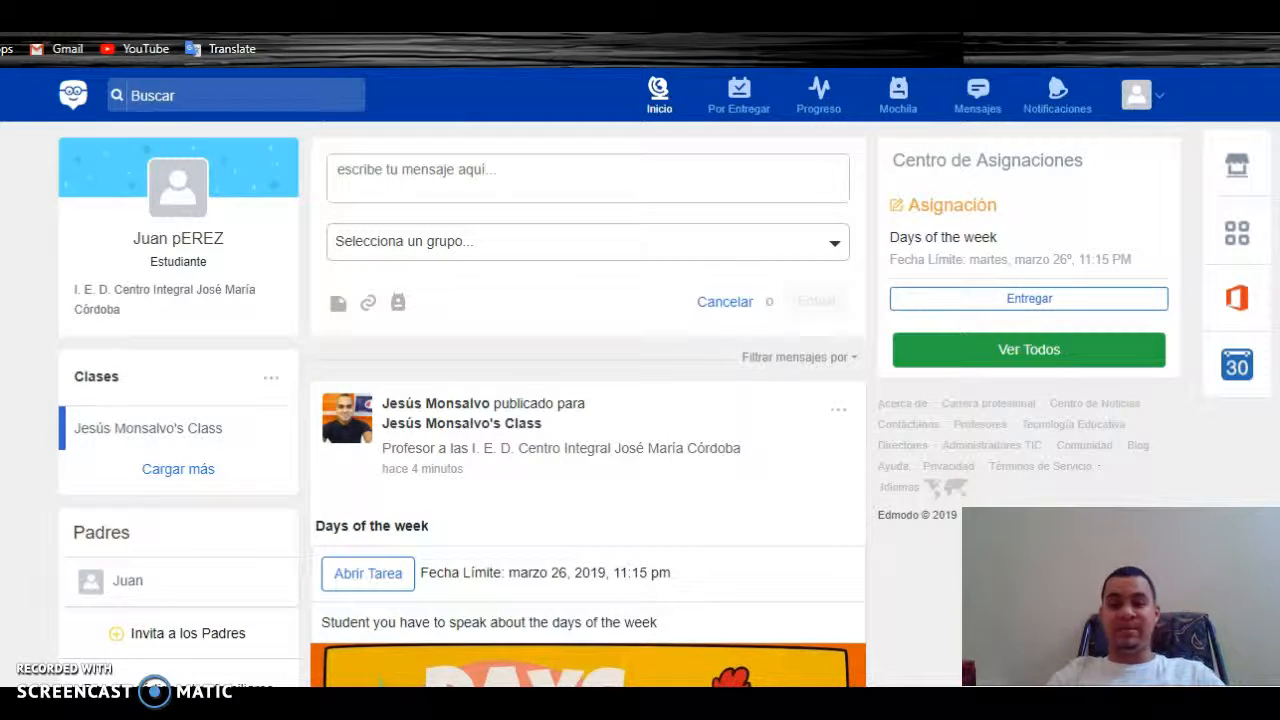
# Scroll the Inicio feed past the vacation post (due March 29) back to the Days of the week post (due March 26)
pyautogui.scroll(-3, 590, 400)
pyautogui.scroll(1, 590, 400)
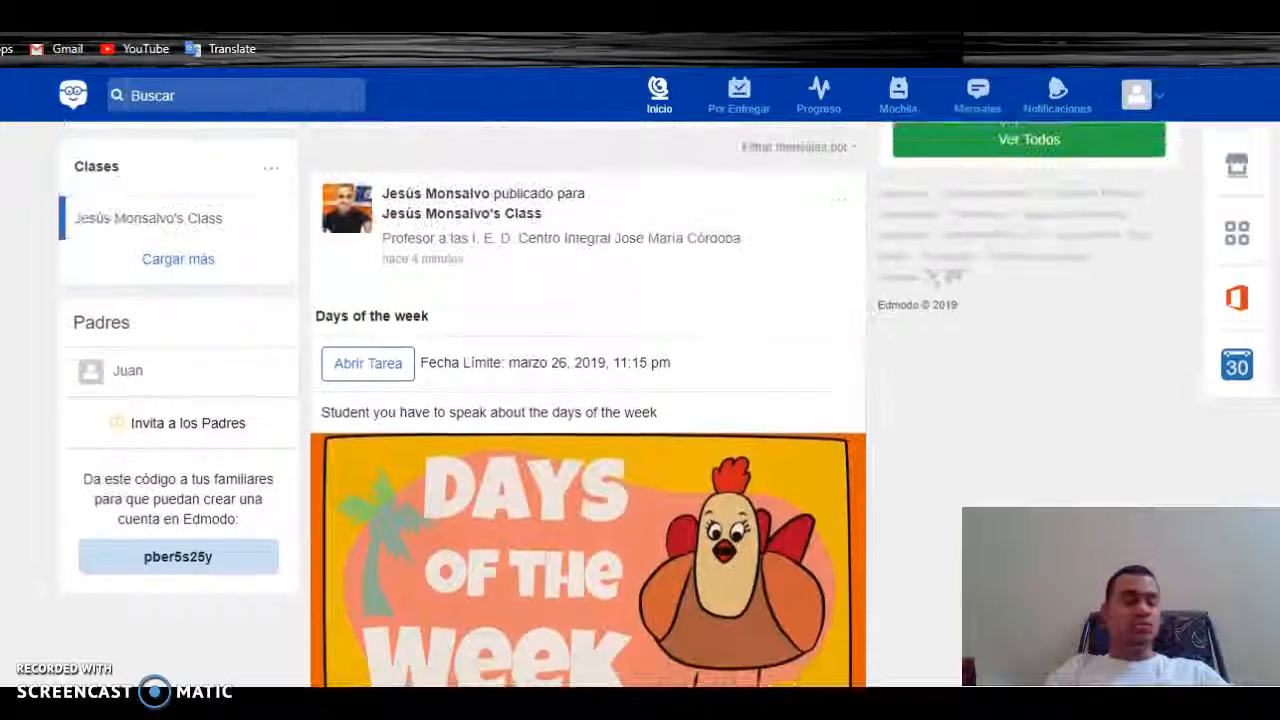
pyautogui.scroll(1, 590, 400)
pyautogui.scroll(-3, 590, 400)
pyautogui.scroll(1, 590, 400)
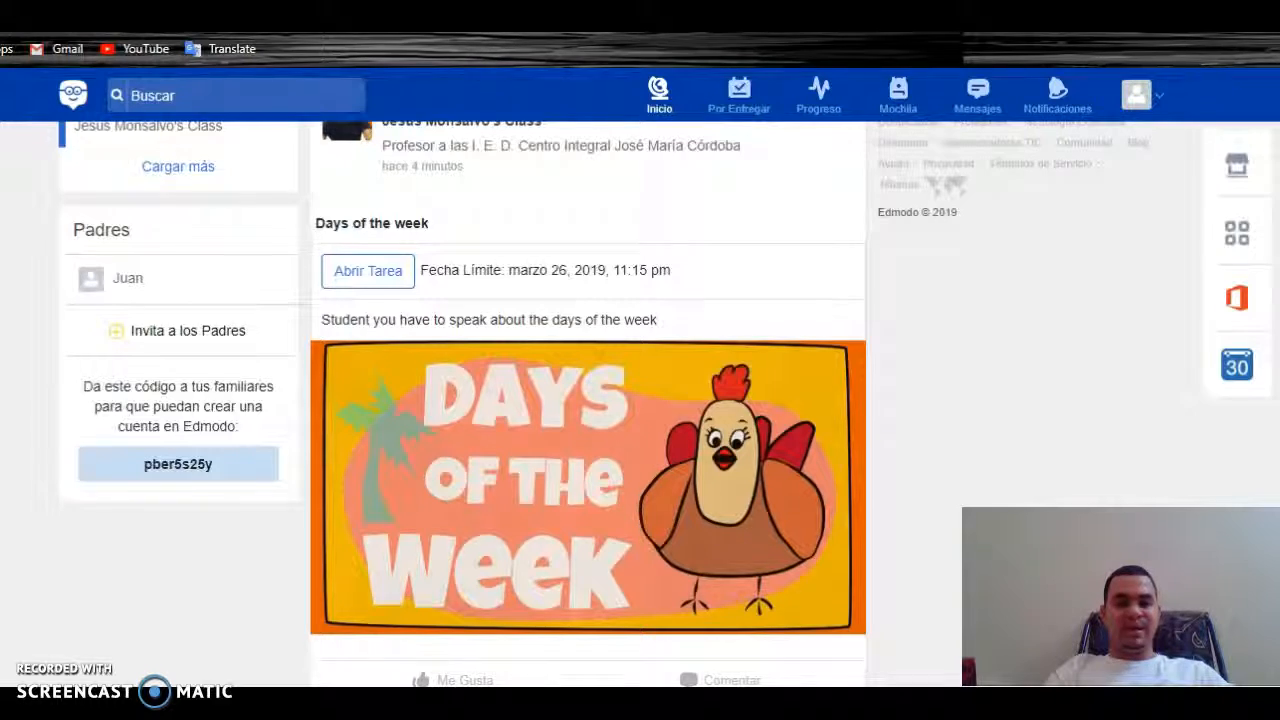
pyautogui.scroll(1, 590, 400)
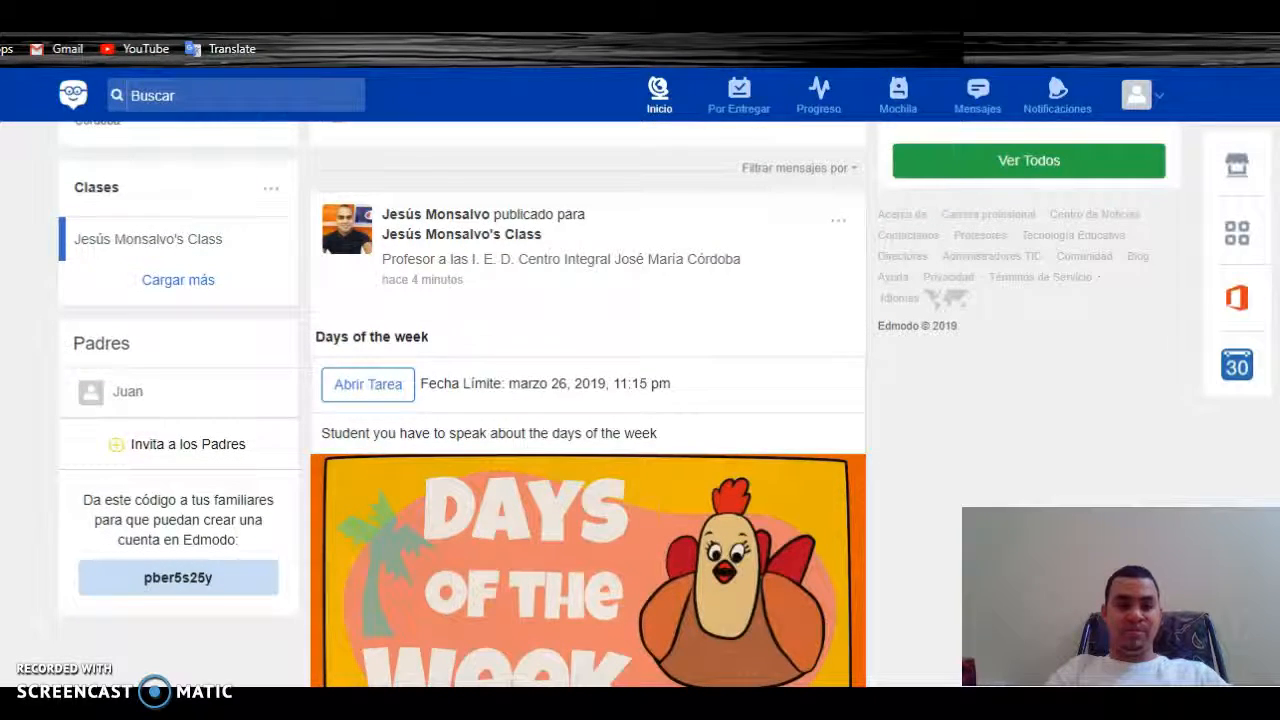
pyautogui.scroll(-2, 352, 440)
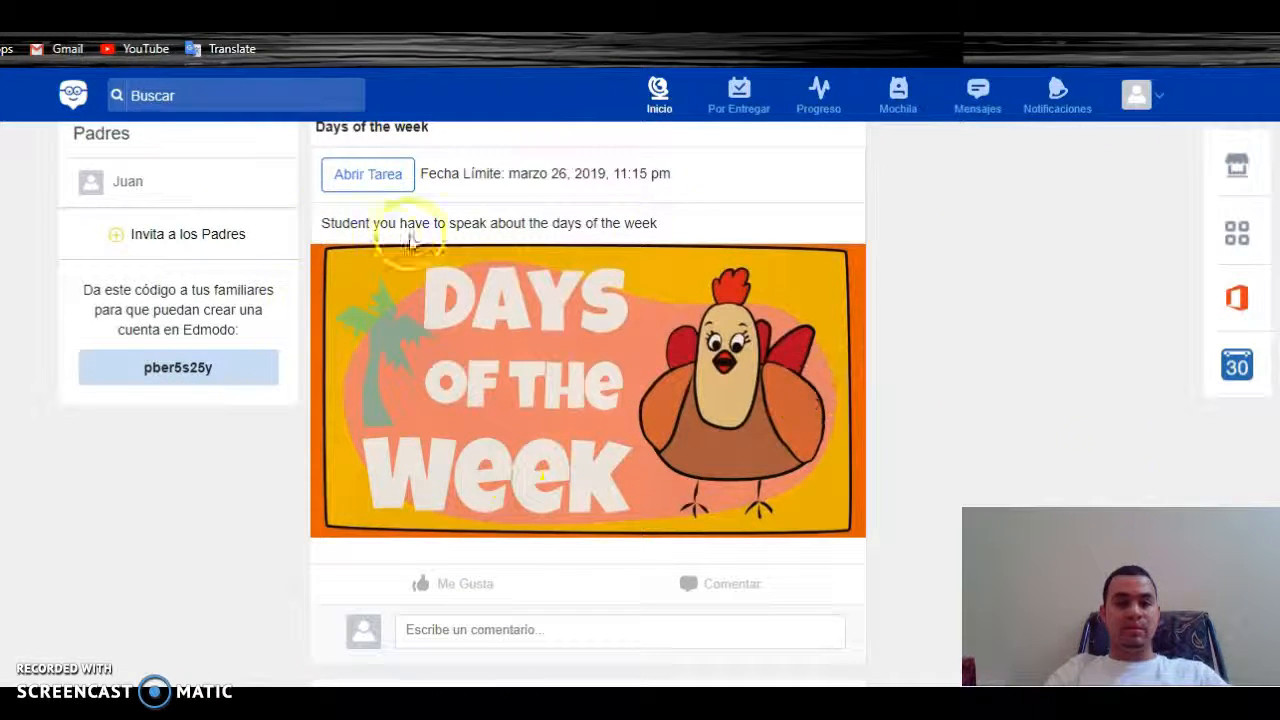
pyautogui.scroll(-5, 541, 477)
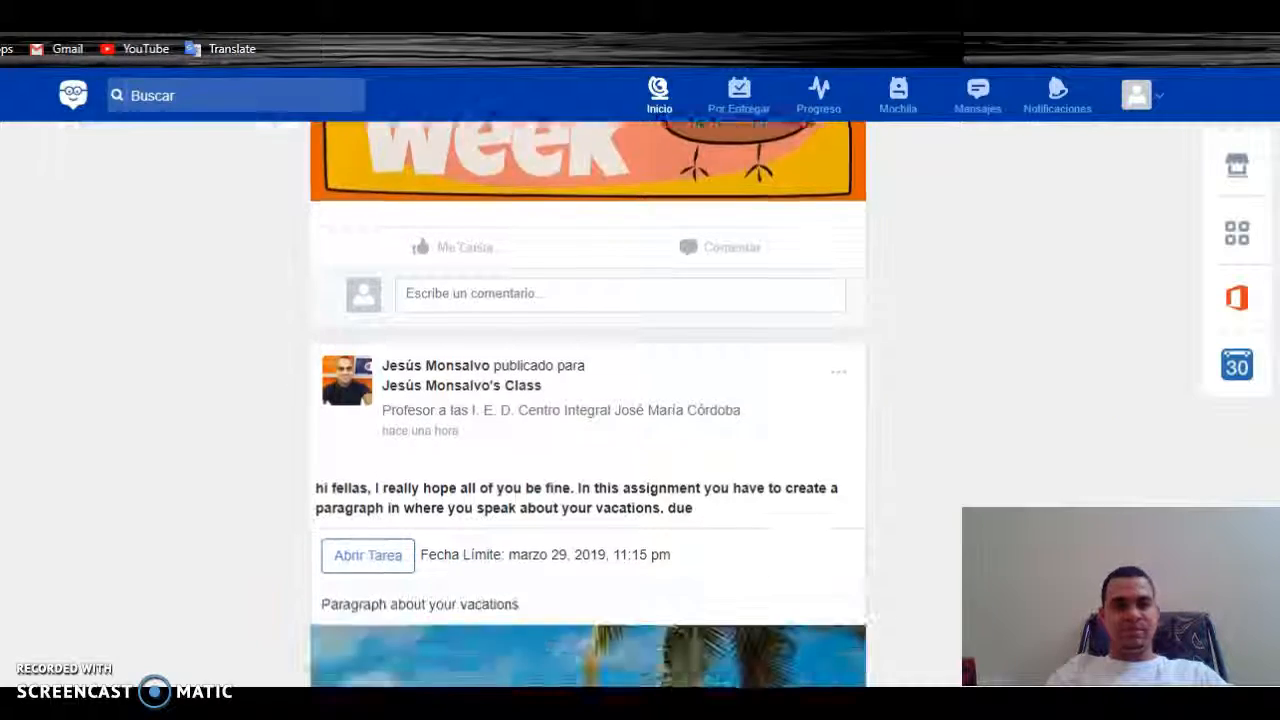
pyautogui.scroll(-6, 588, 400)
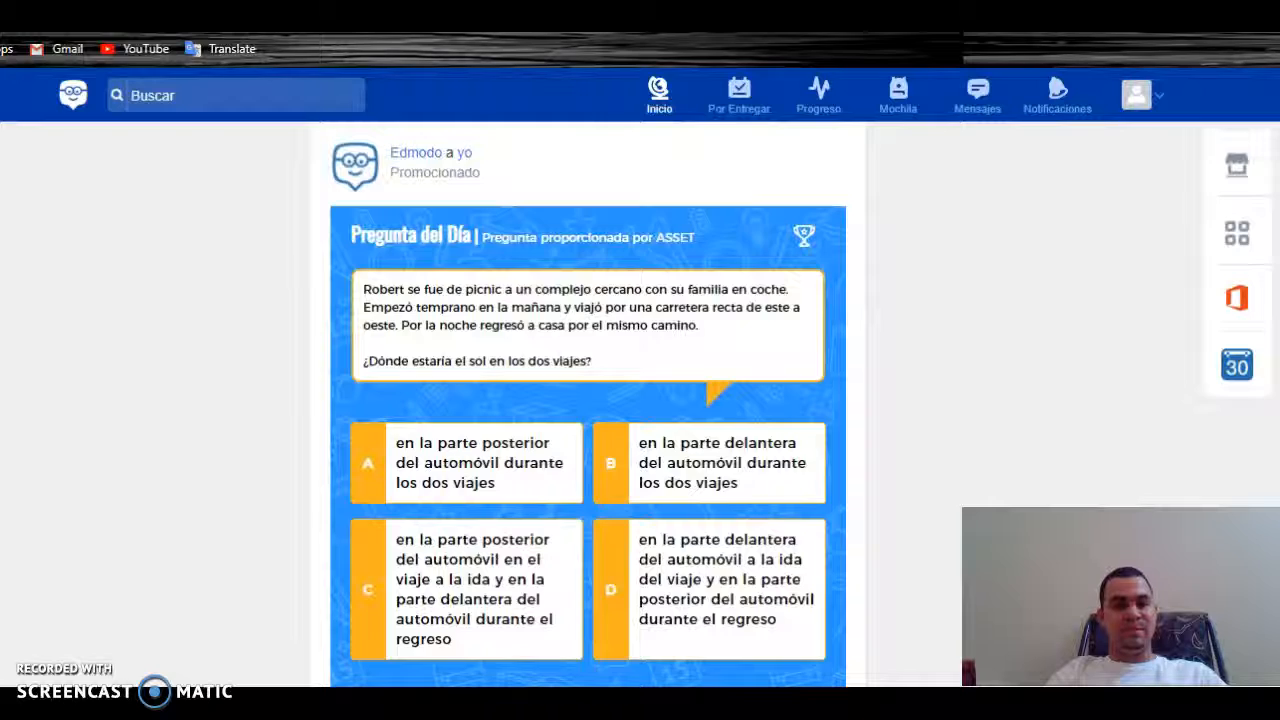
pyautogui.scroll(6, 588, 400)
pyautogui.scroll(5, 588, 400)
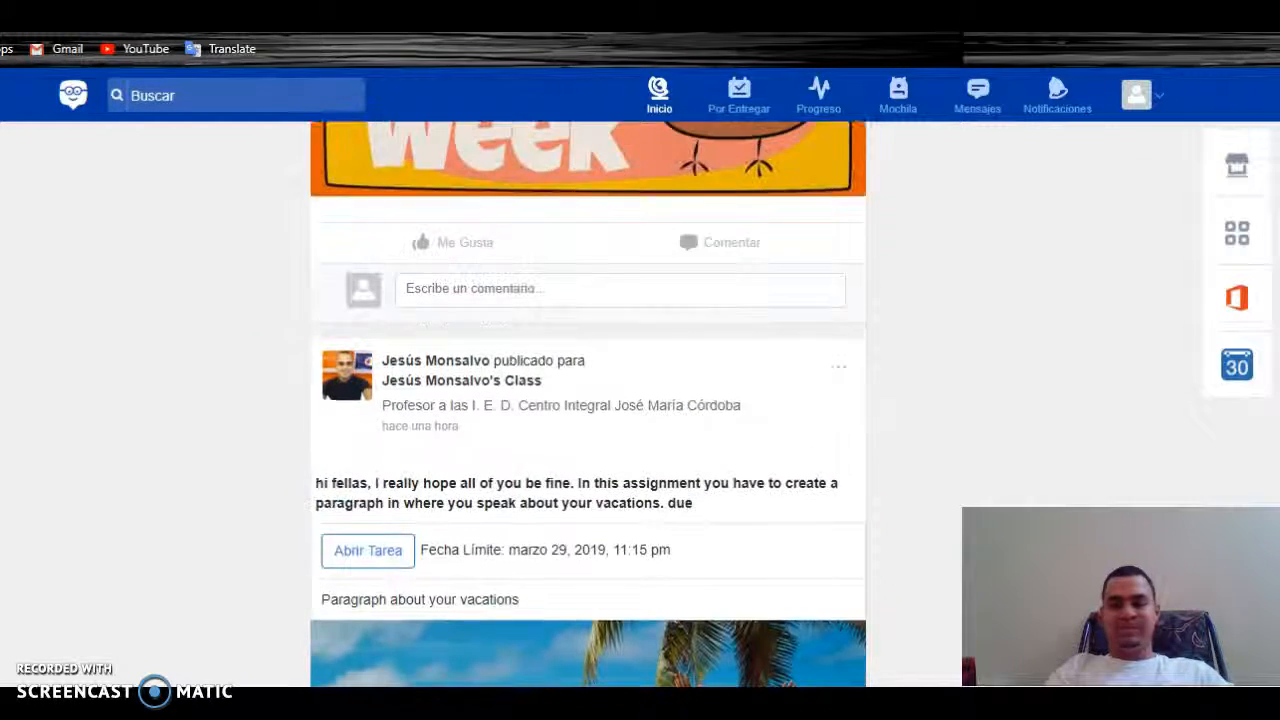